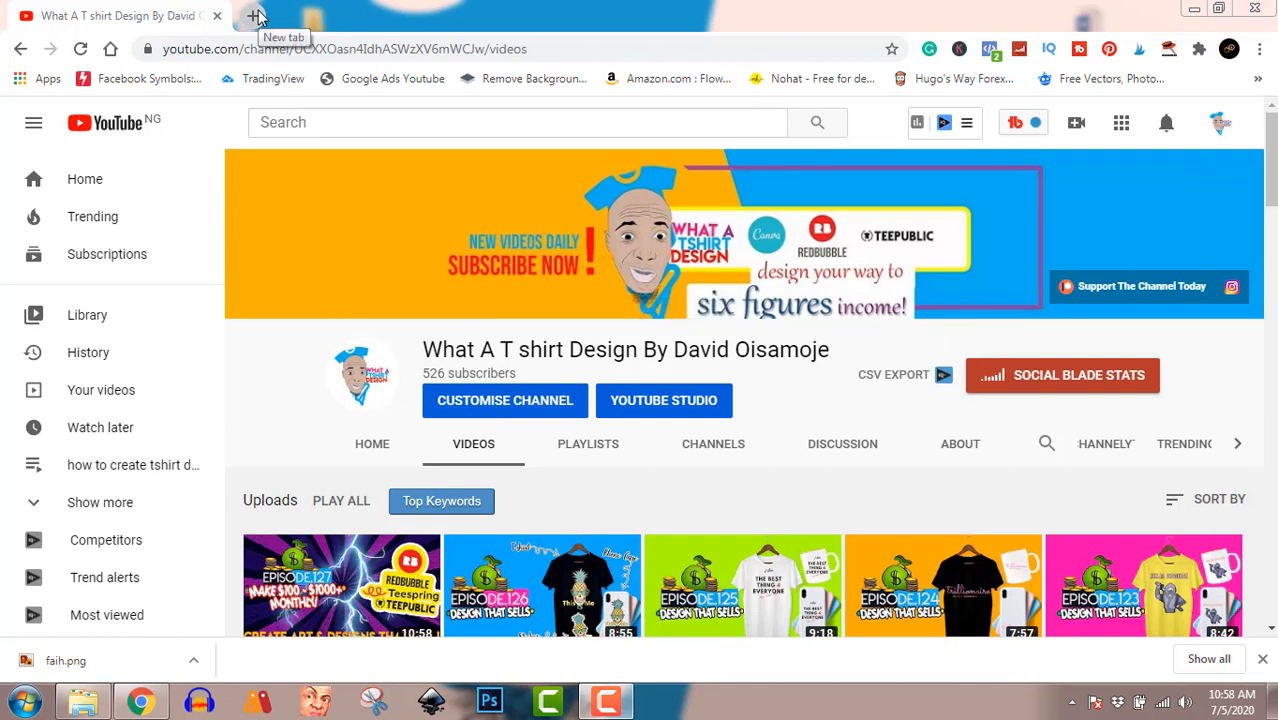
Step: Open Canva in a new browser tab and create a custom design of 4500 × 5400 px
click(256, 15)
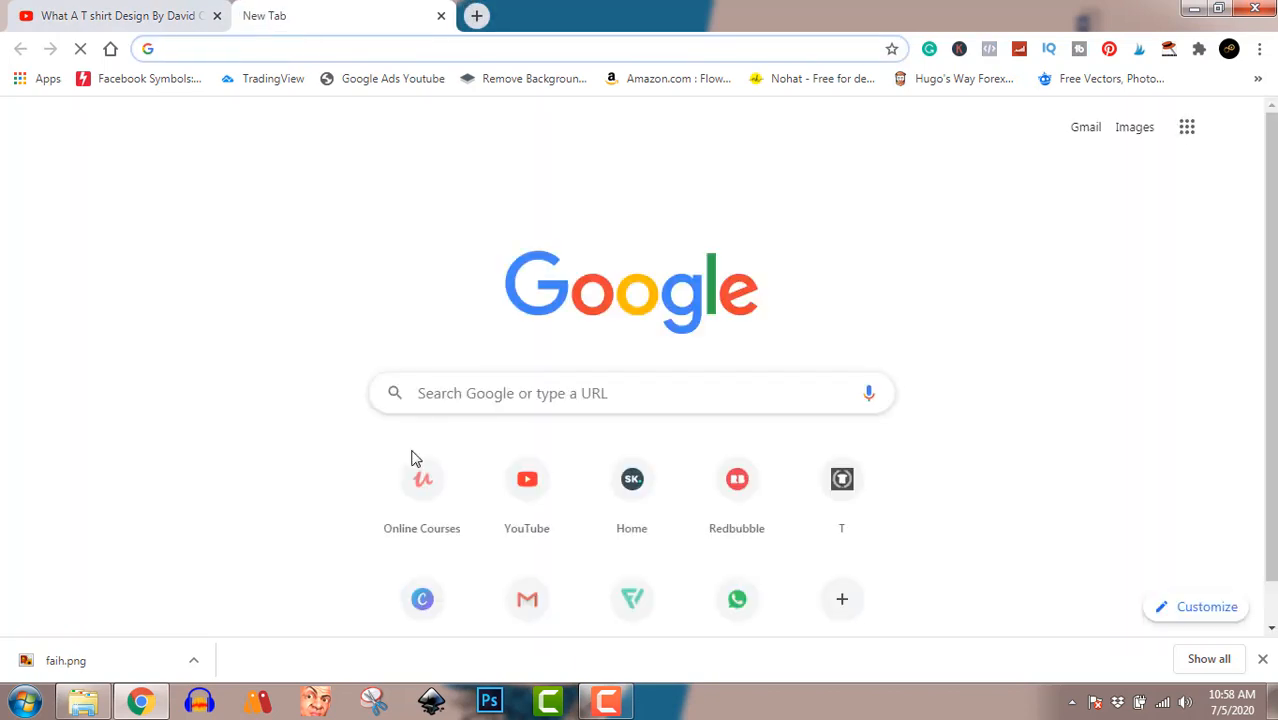
click(422, 598)
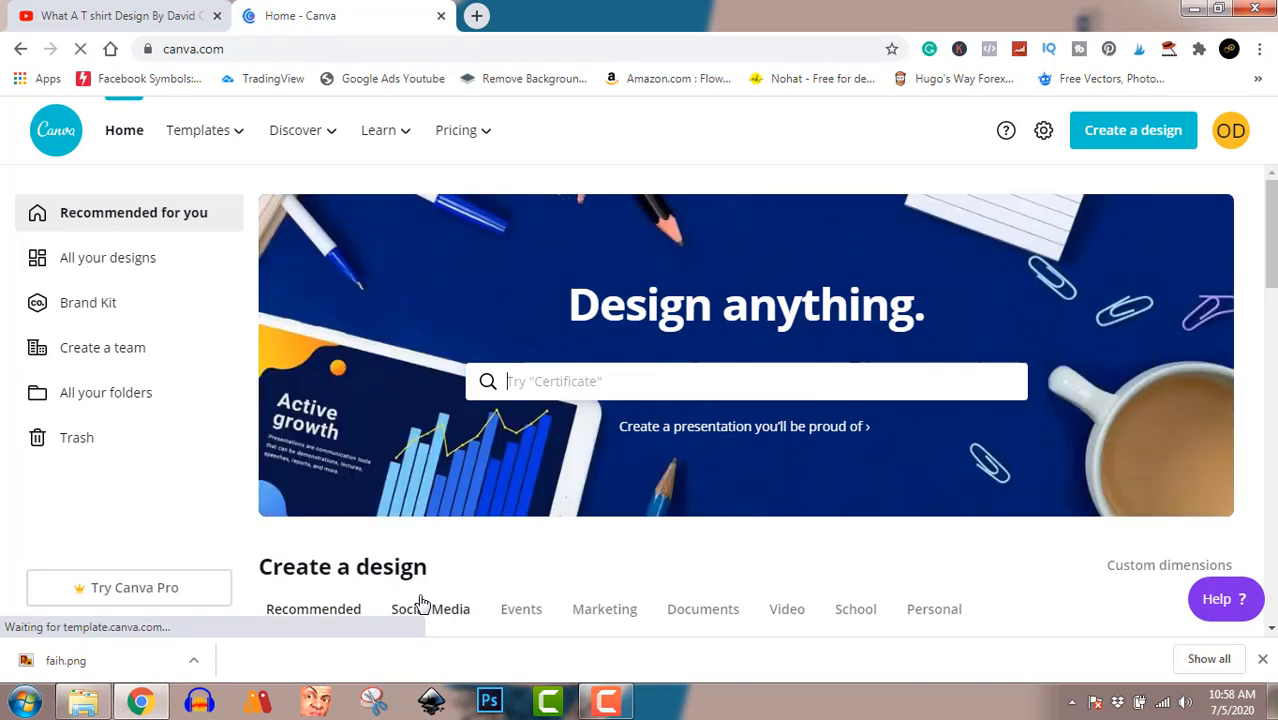
click(1110, 140)
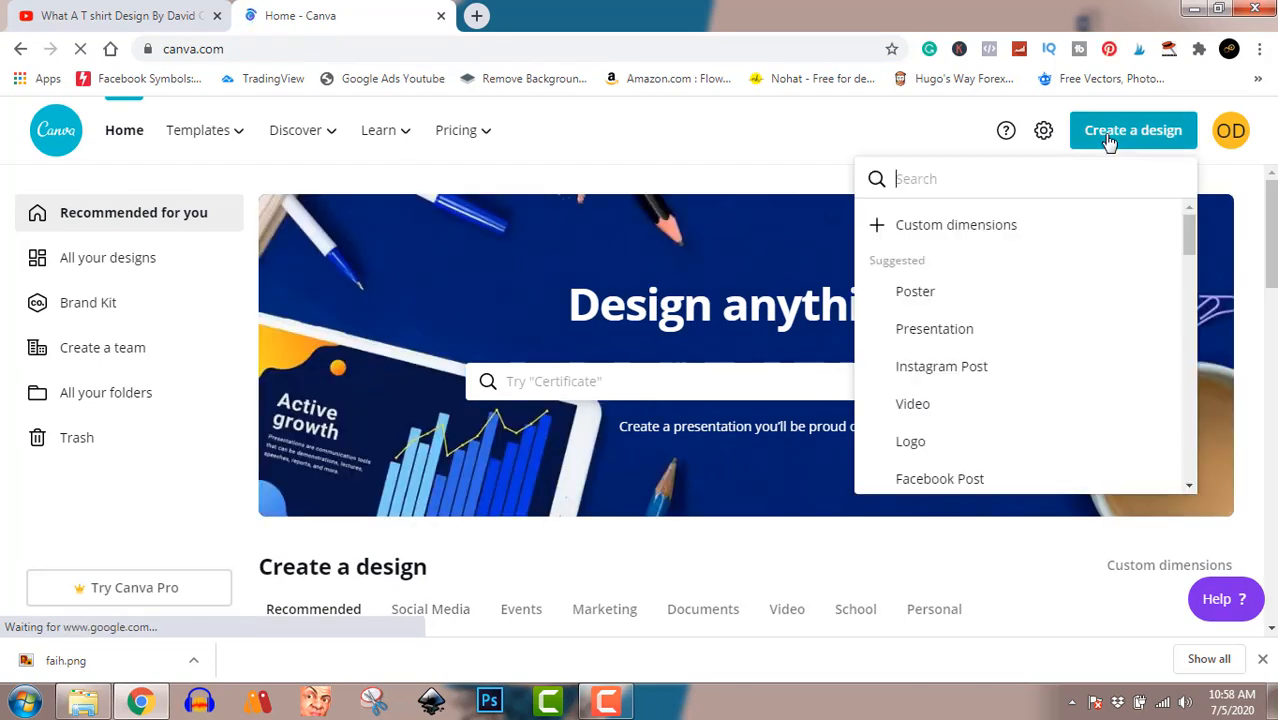
click(978, 222)
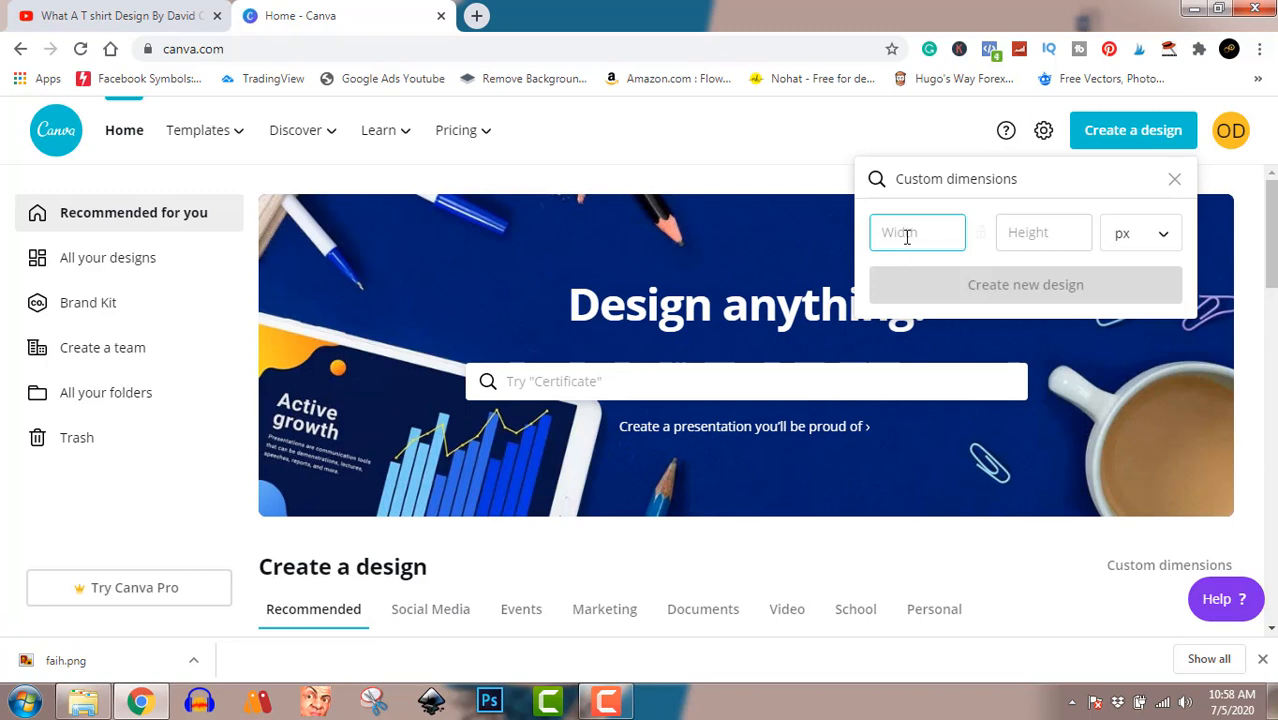
text(4500)
click(1036, 225)
text(5400)
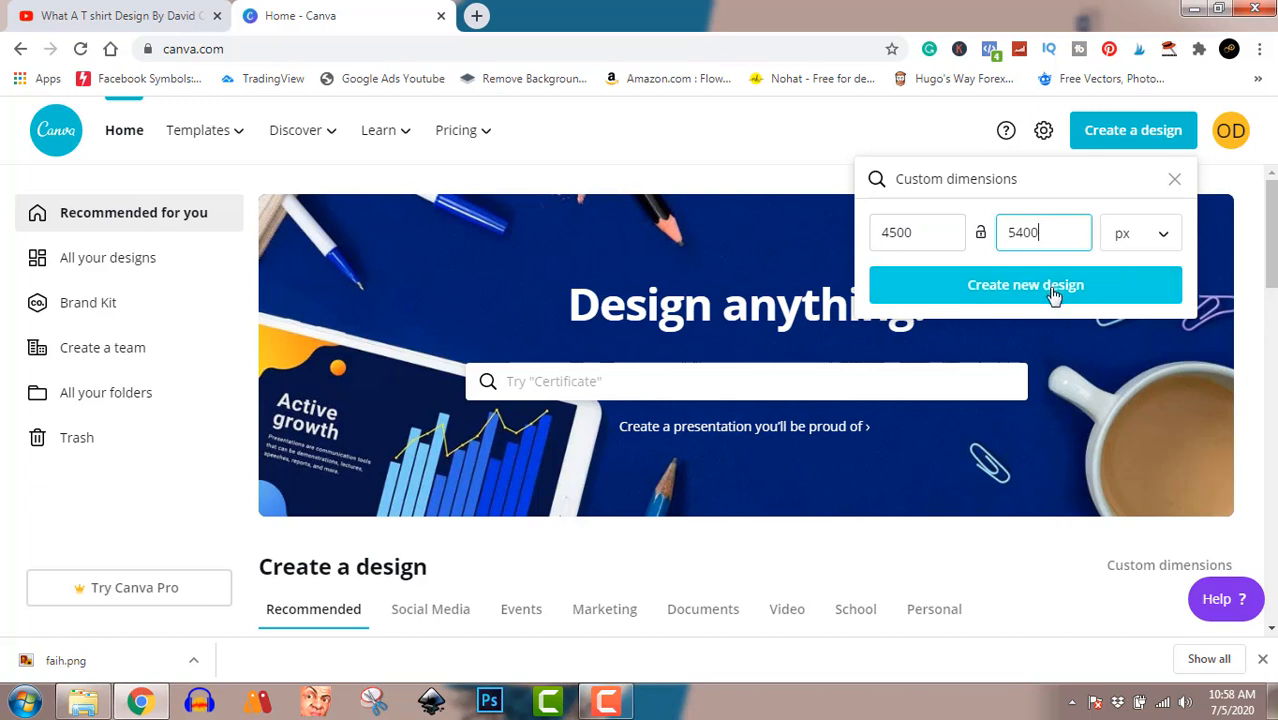
click(1050, 289)
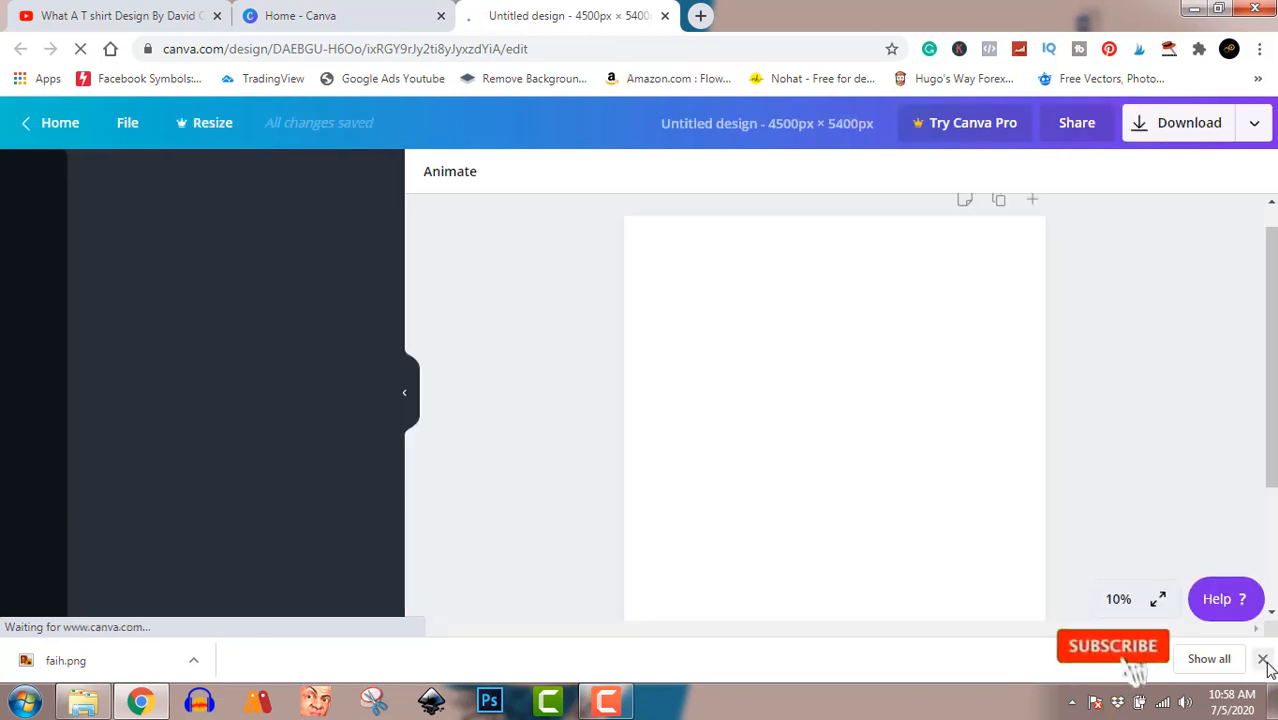
click(1263, 661)
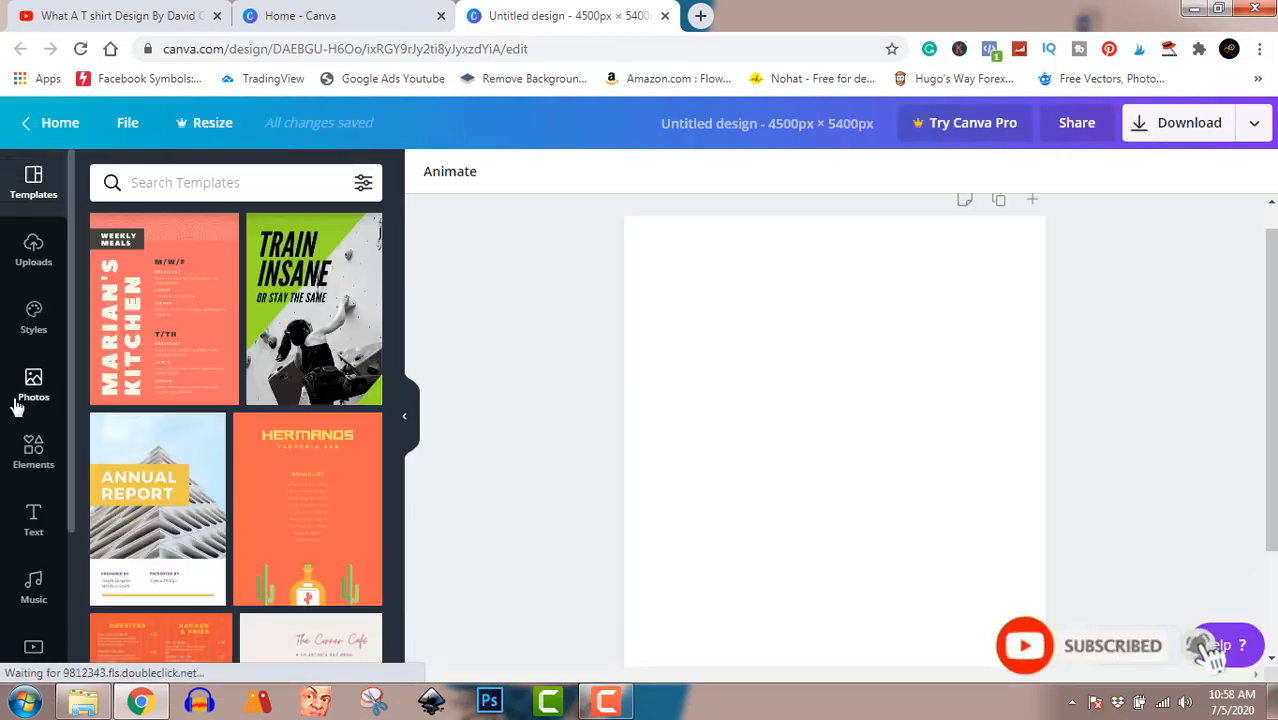
Step: Search the elements library for "pilot" and look through the results for a usable illustration
click(31, 448)
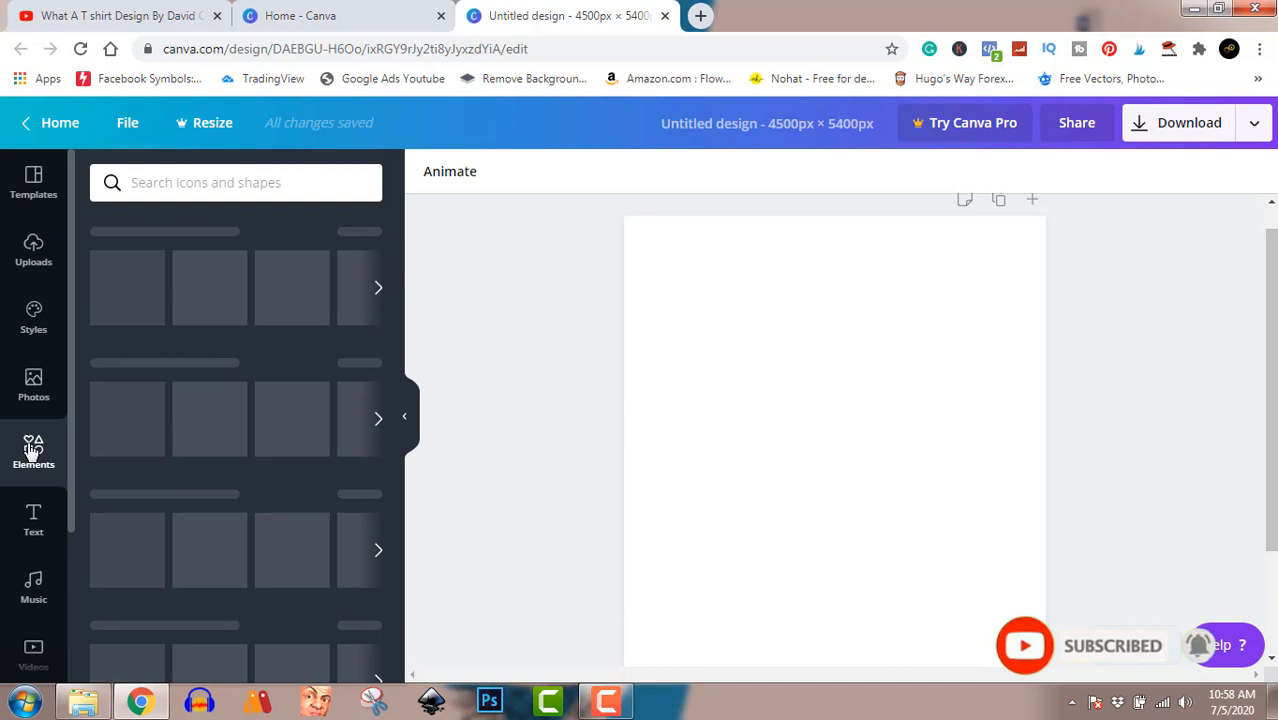
click(224, 182)
text(p)
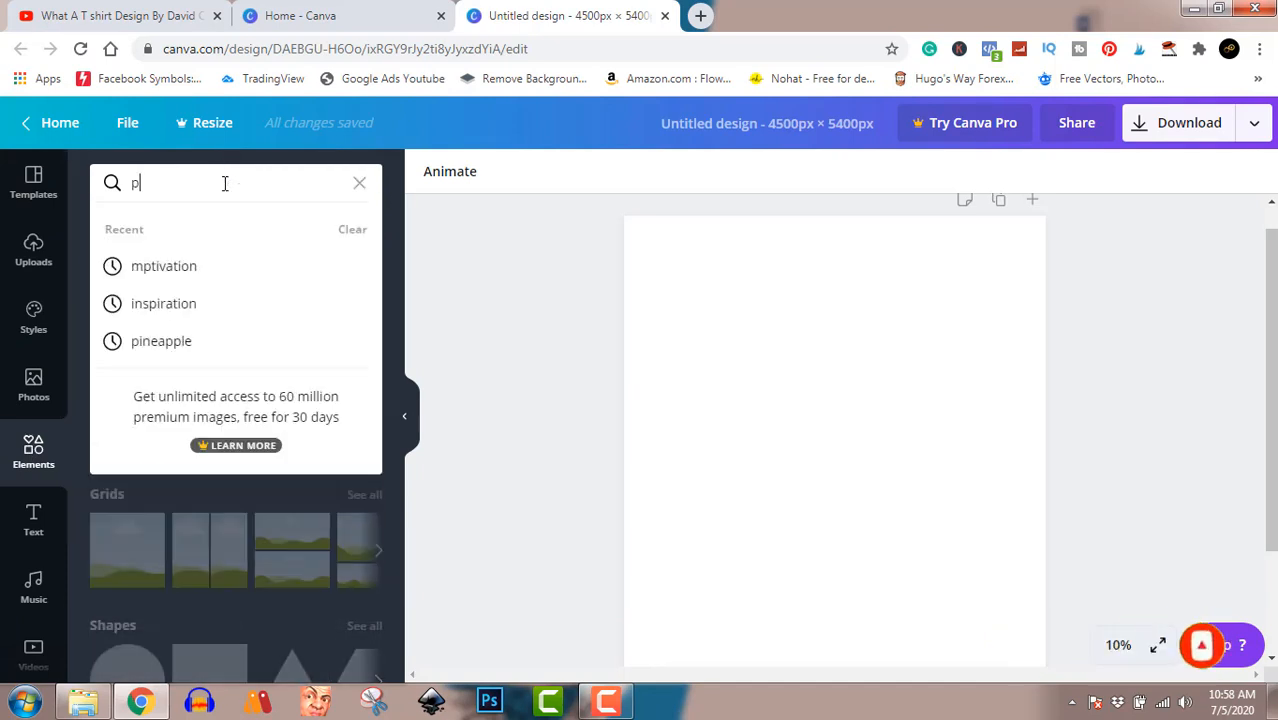
text(oilot)
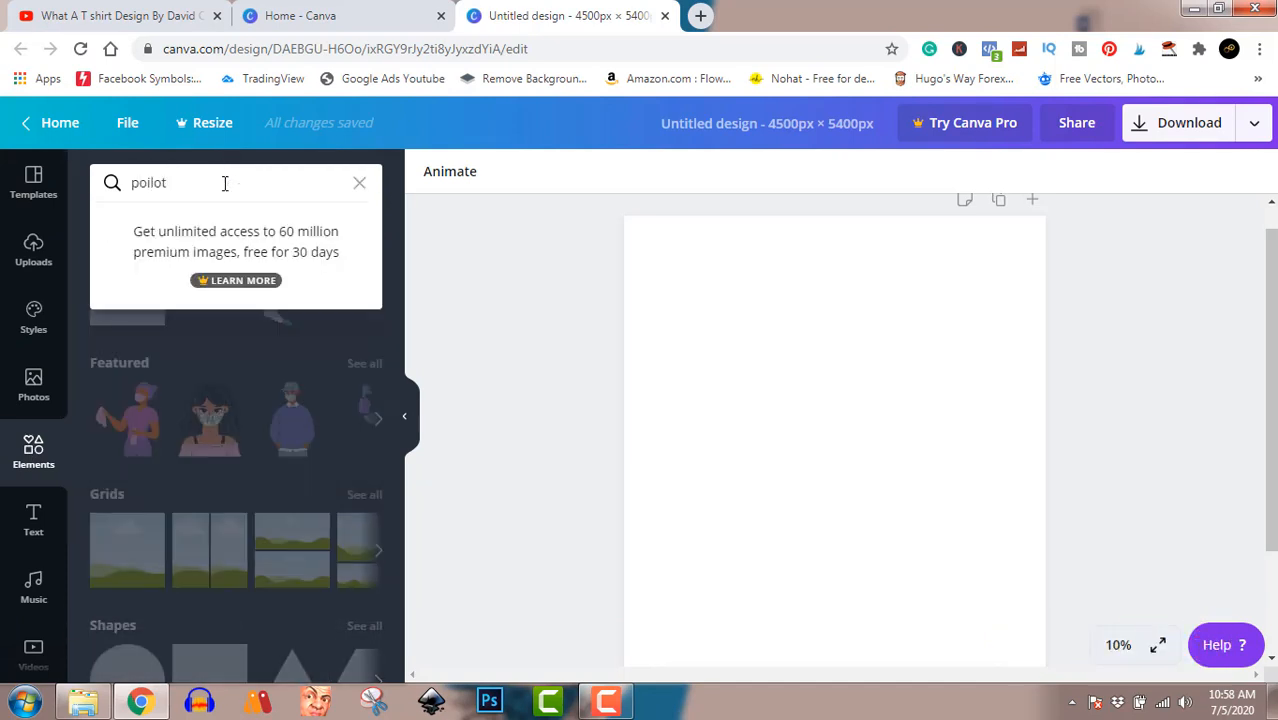
key(Return)
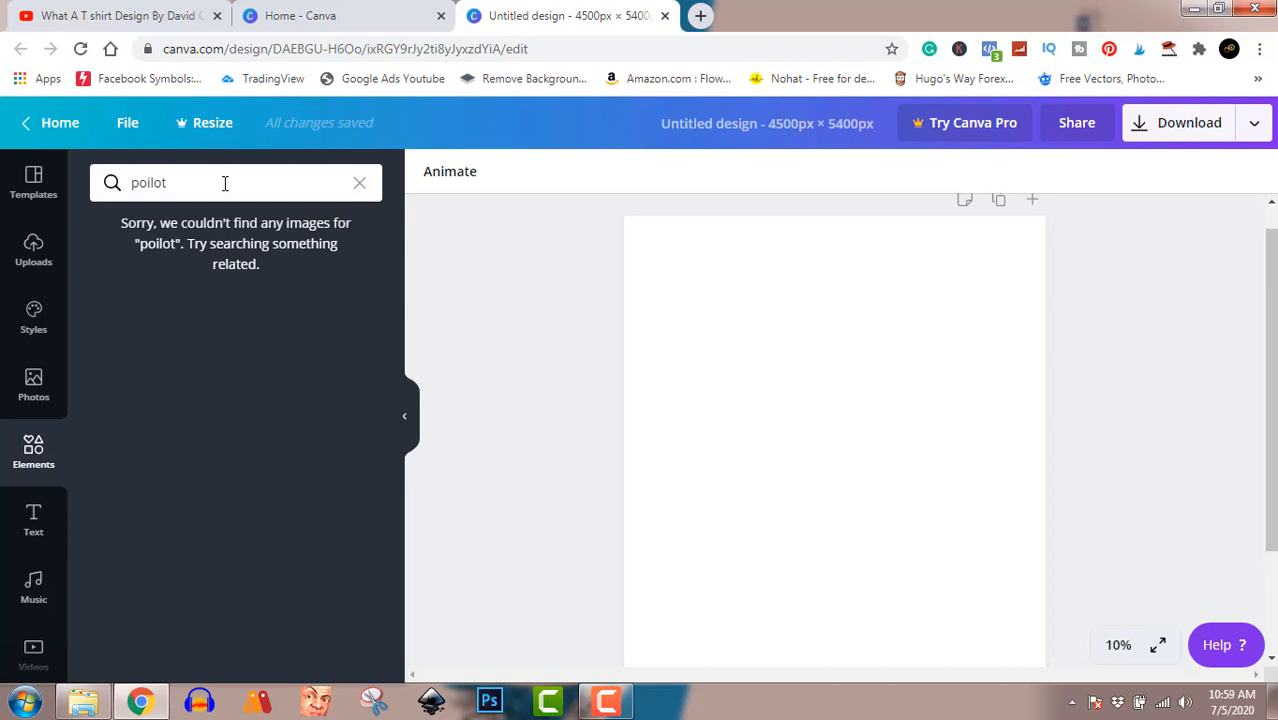
drag(225, 183, 149, 183)
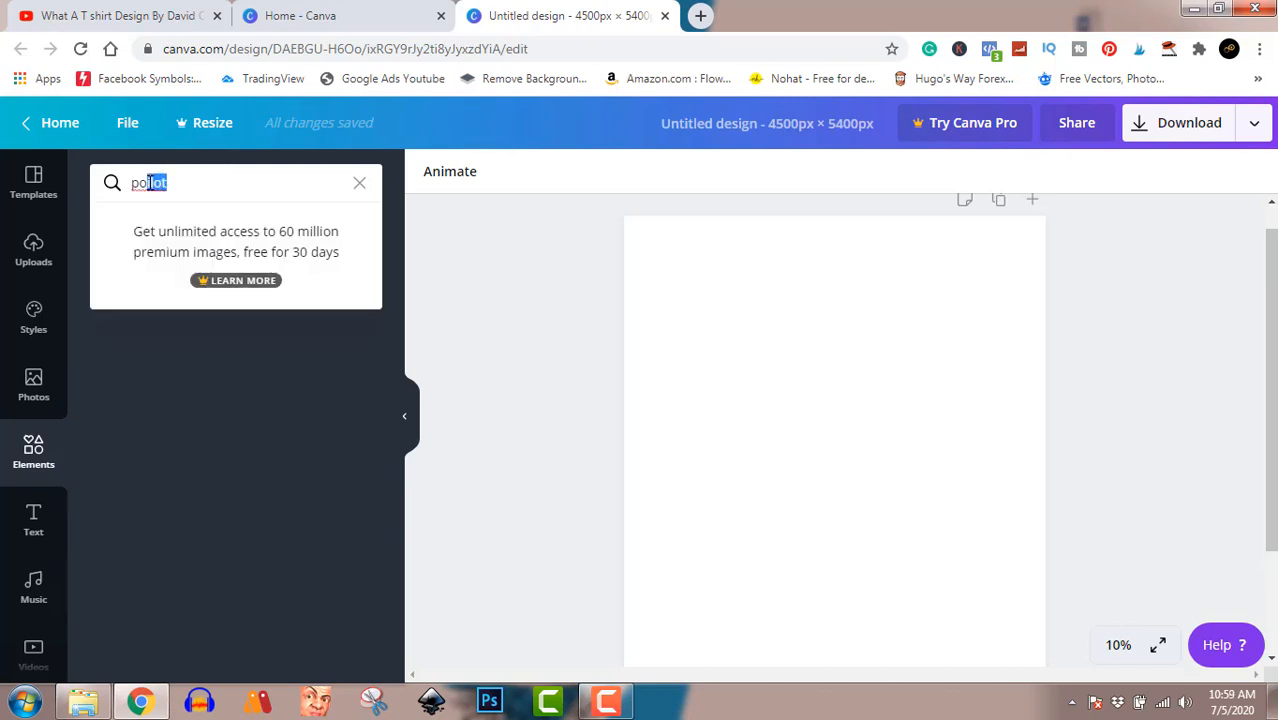
click(149, 183)
right_click(150, 182)
click(175, 195)
key(Return)
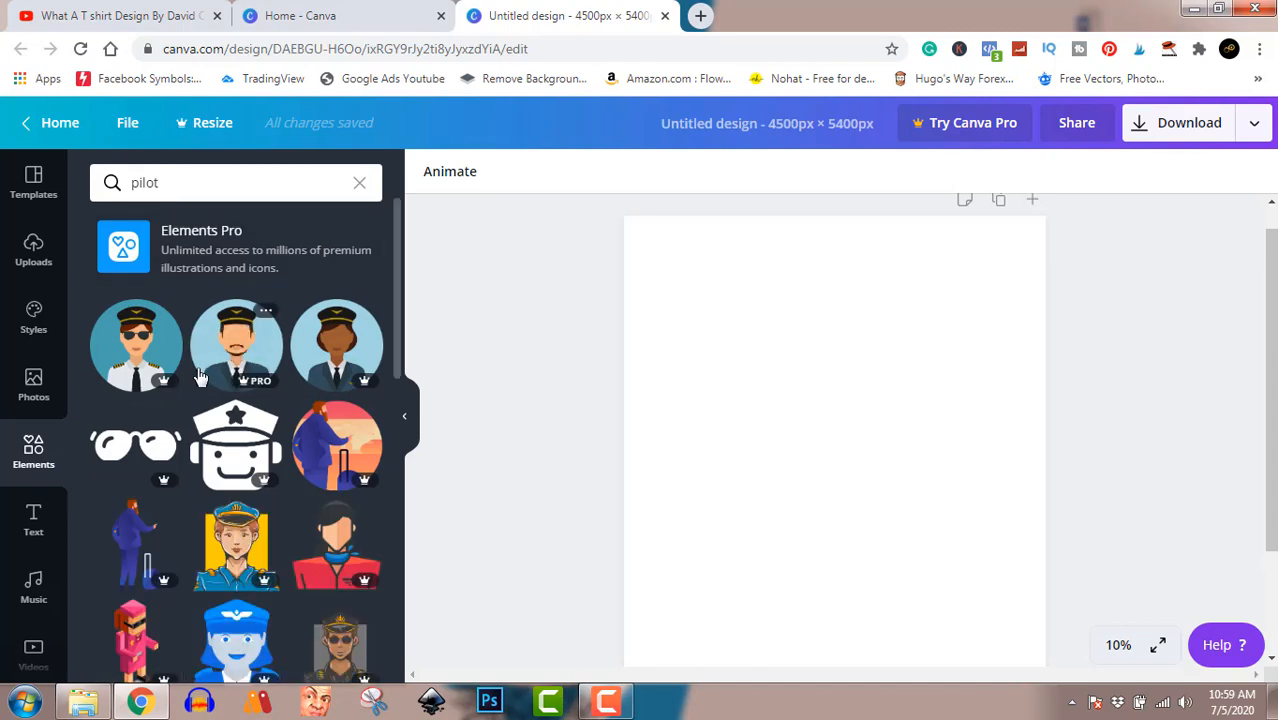
scroll(200, 376, down, 4)
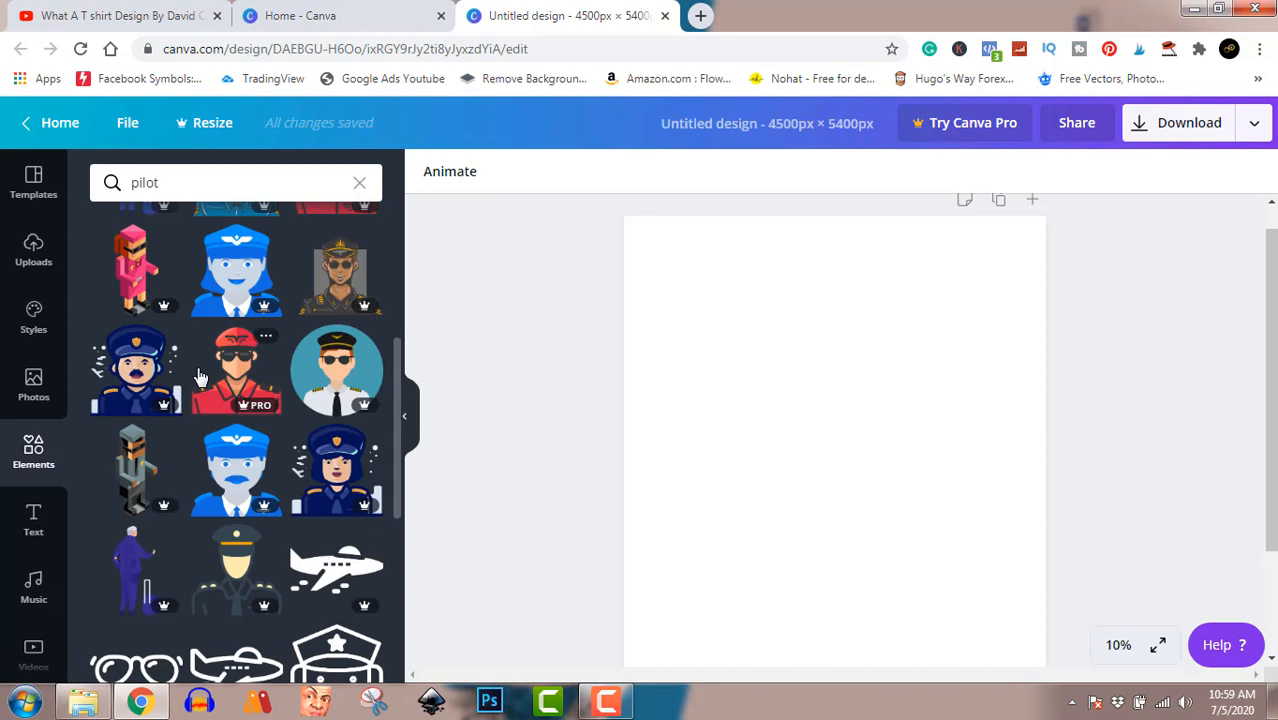
scroll(199, 376, down, 10)
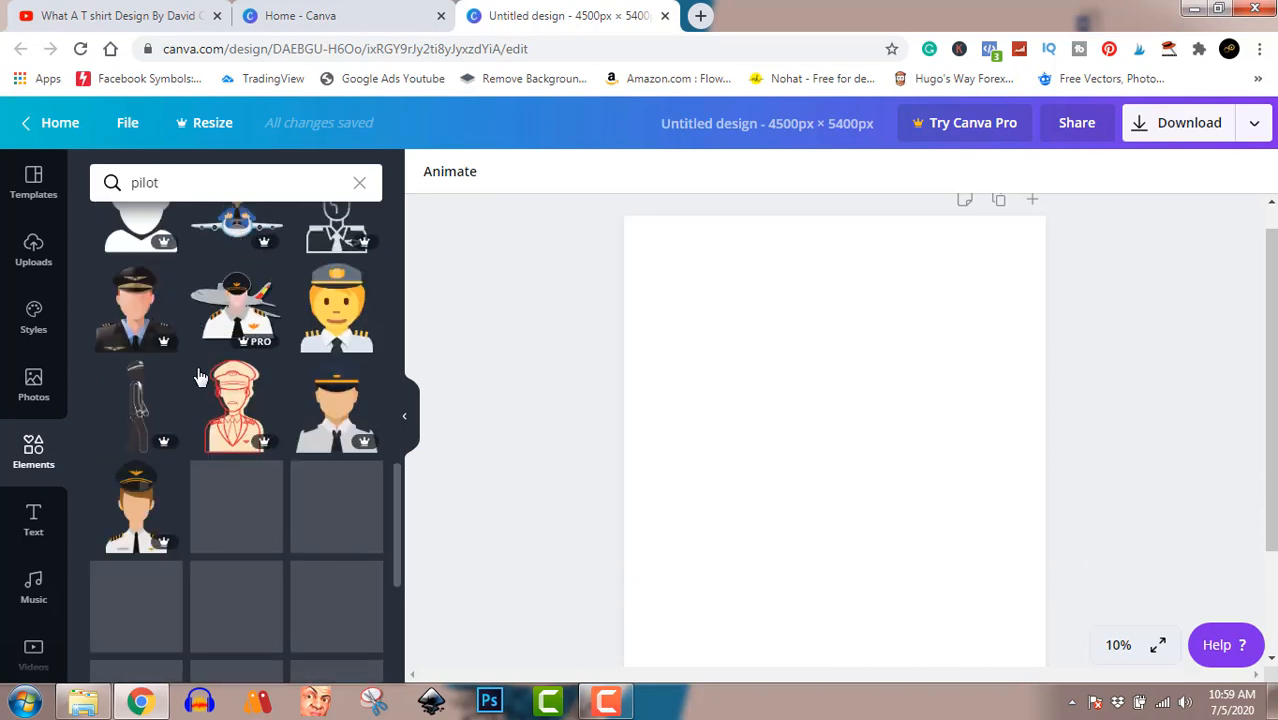
scroll(197, 376, down, 2)
scroll(197, 376, down, 1)
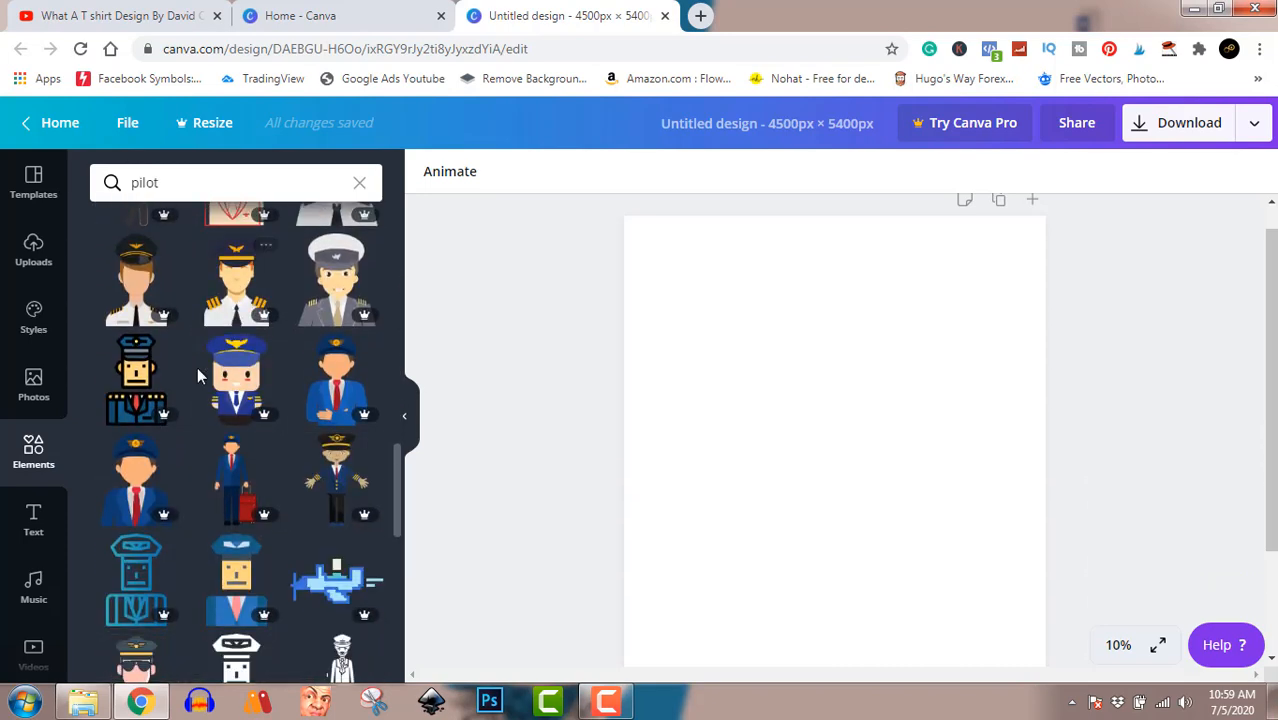
scroll(197, 367, down, 3)
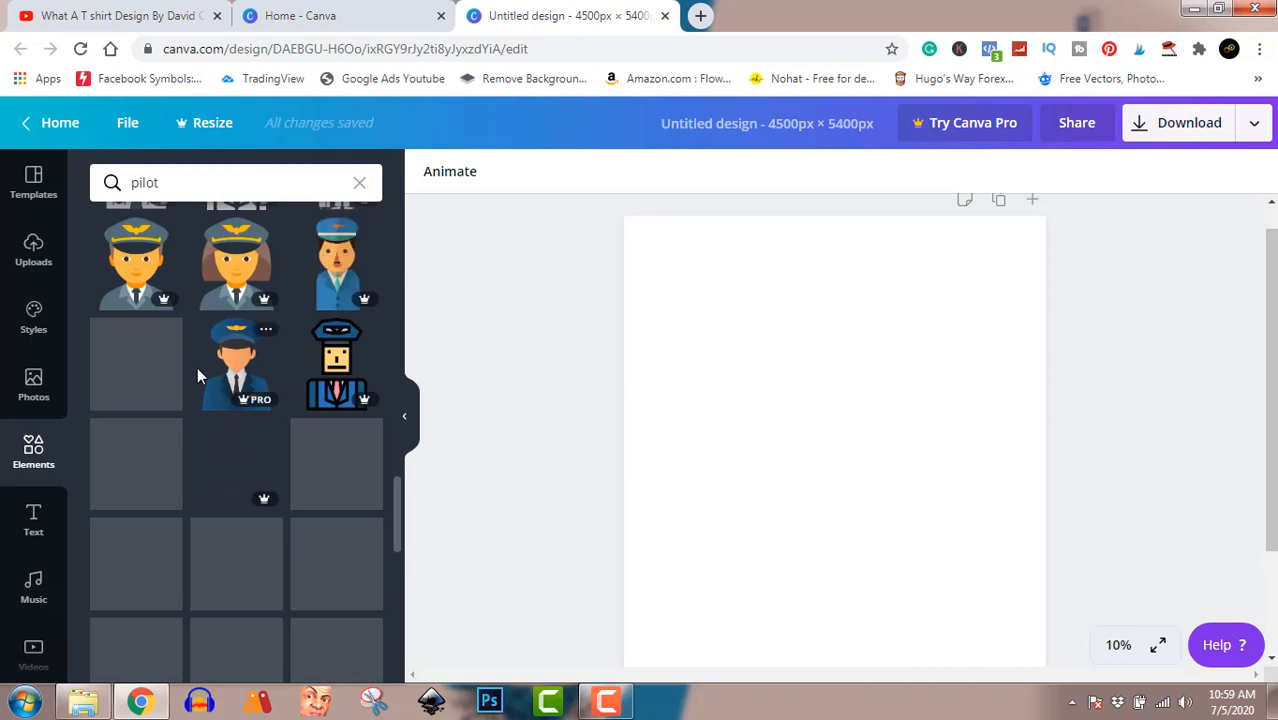
Step: Search the elements library for "plane" and add the free line-art airliner to the page
click(168, 183)
key(BackSpace)
key(BackSpace)
key(BackSpace)
key(BackSpace)
key(BackSpace)
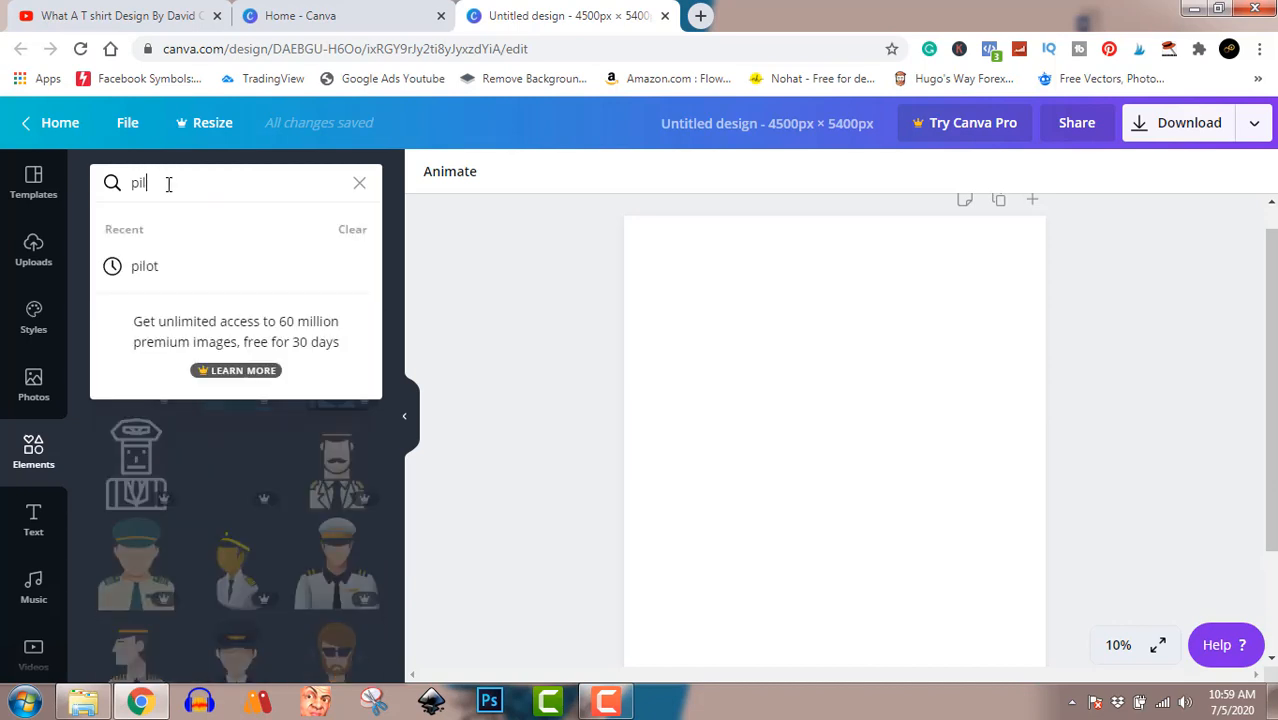
text(plane)
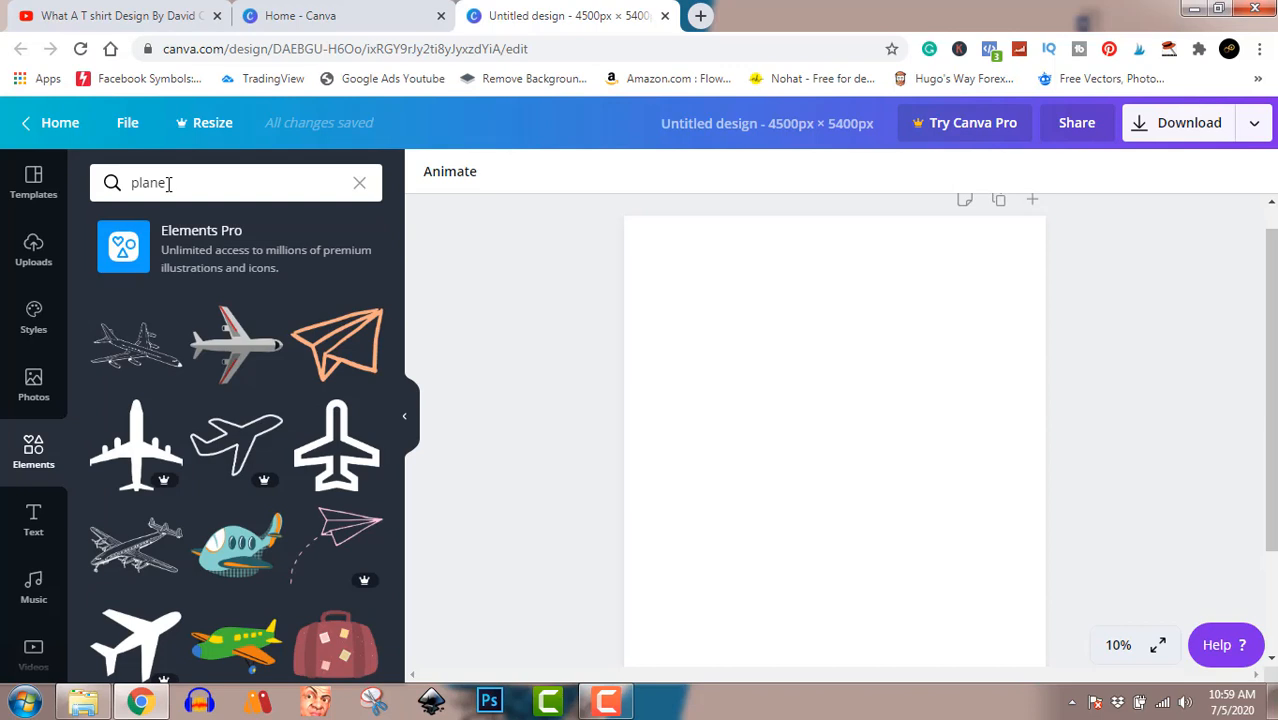
click(135, 358)
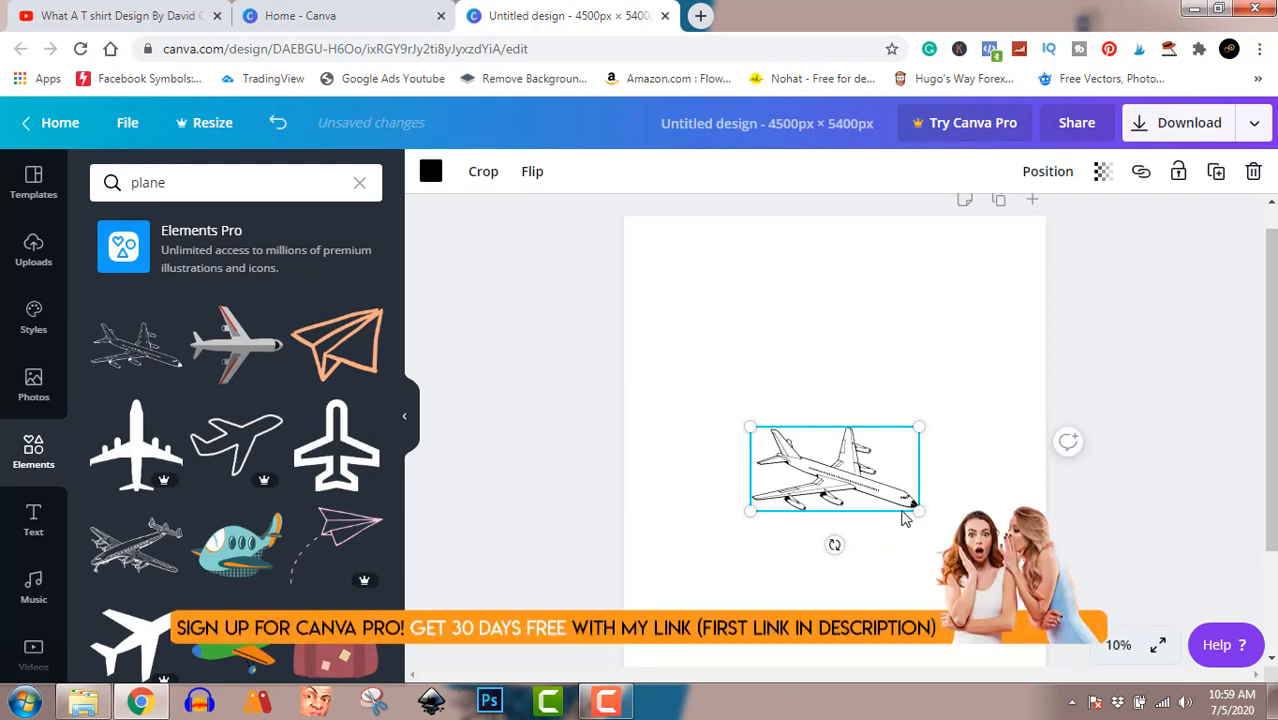
Step: Enlarge the airplane in the upper part of the page and stack two duplicates directly below it
drag(918, 511, 1003, 553)
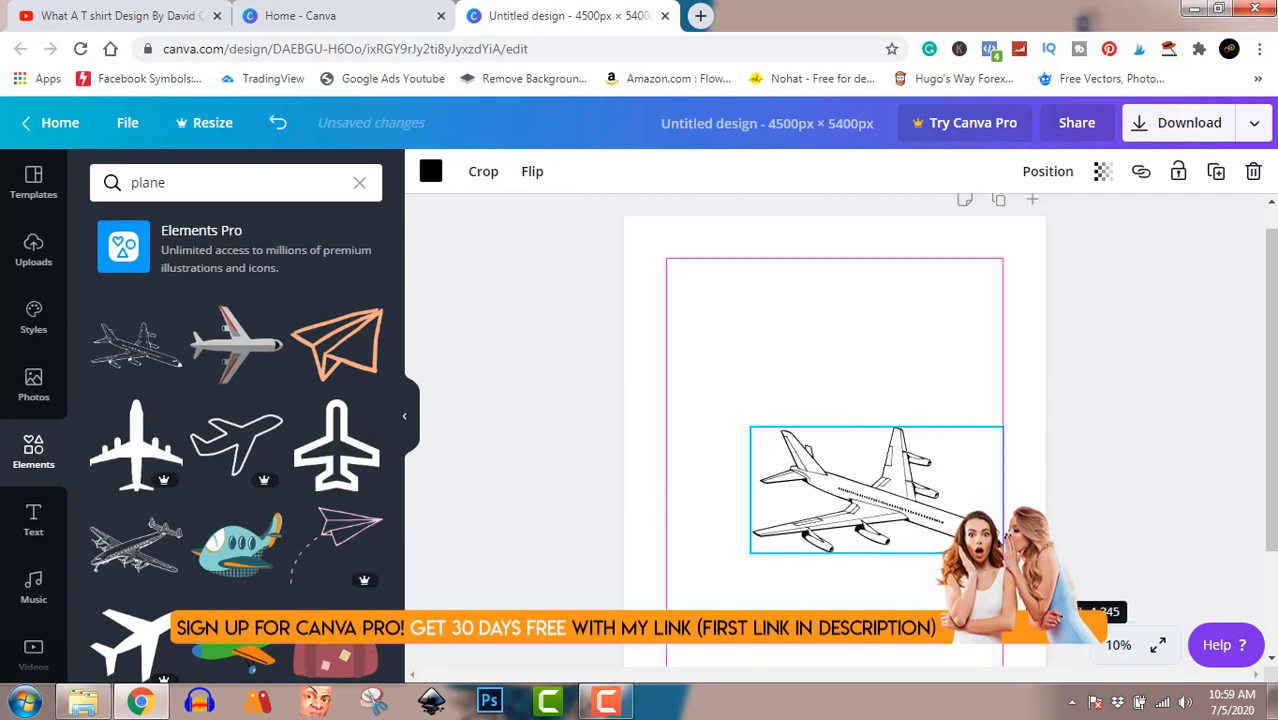
drag(921, 505, 866, 331)
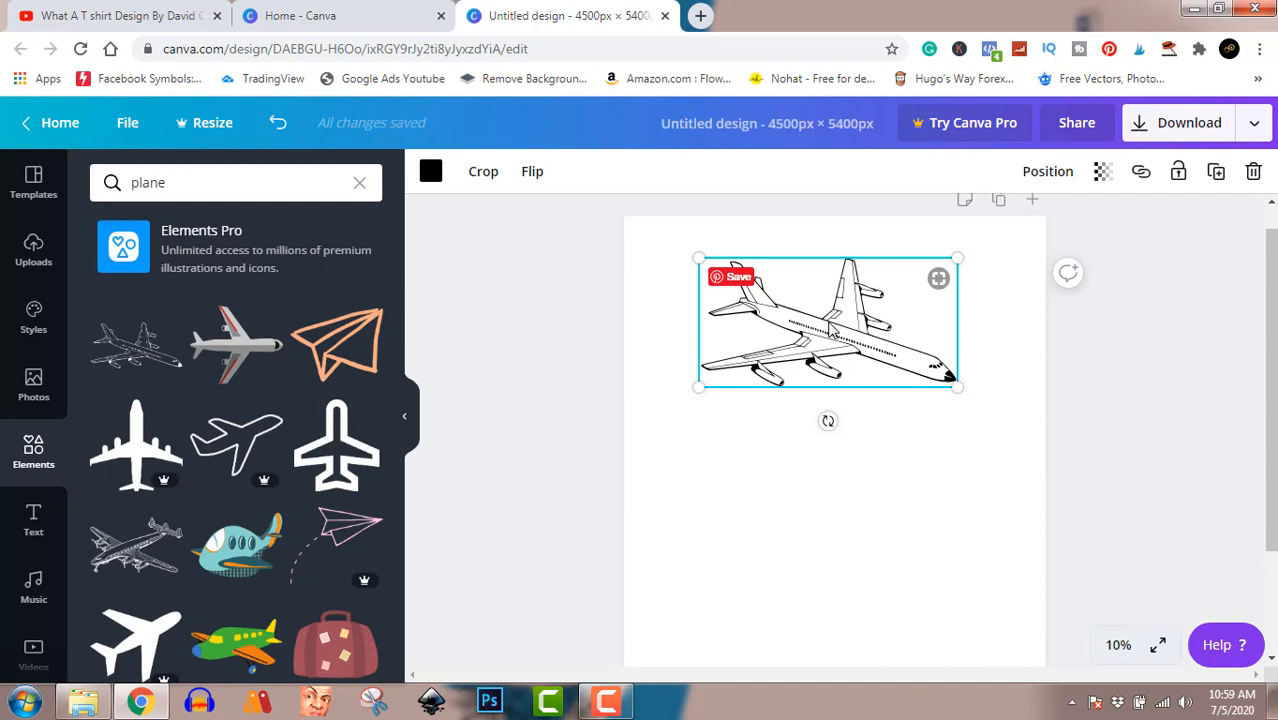
drag(829, 323, 831, 449)
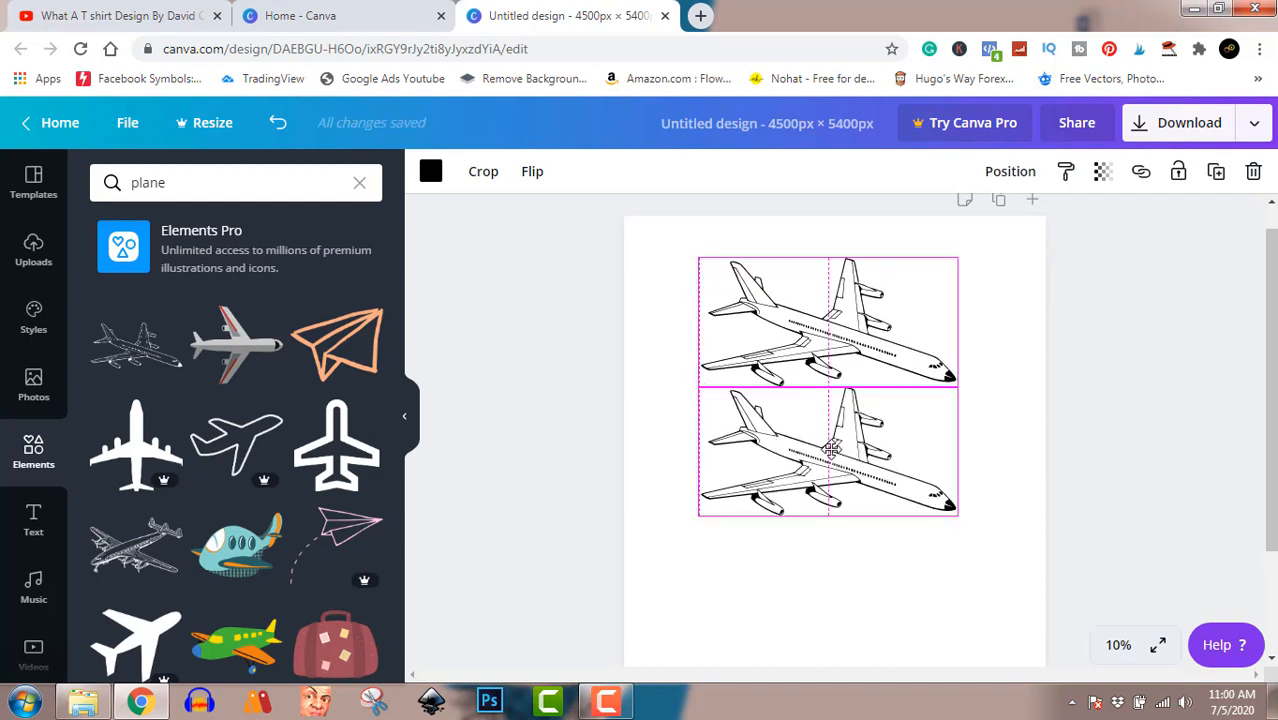
drag(831, 449, 833, 578)
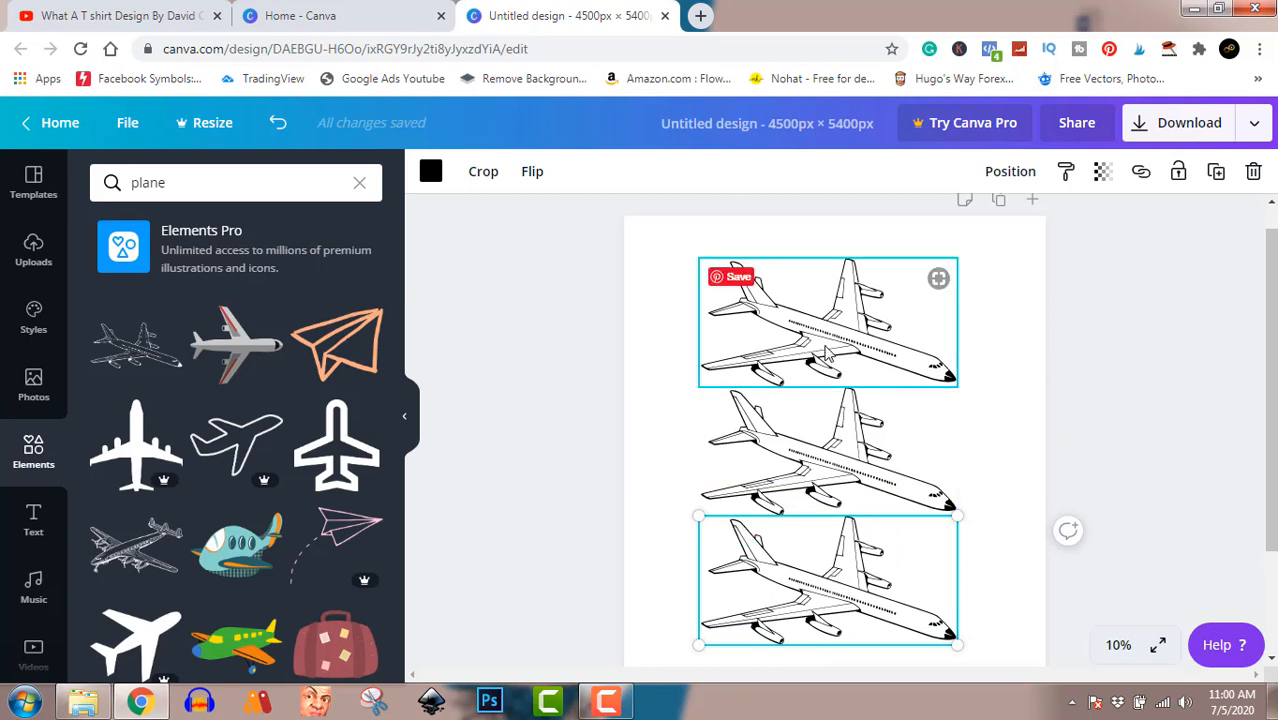
Step: Recolor the top airplane dark gray, the middle one coral red #ff5757 and the bottom one light turquoise
click(826, 352)
click(431, 172)
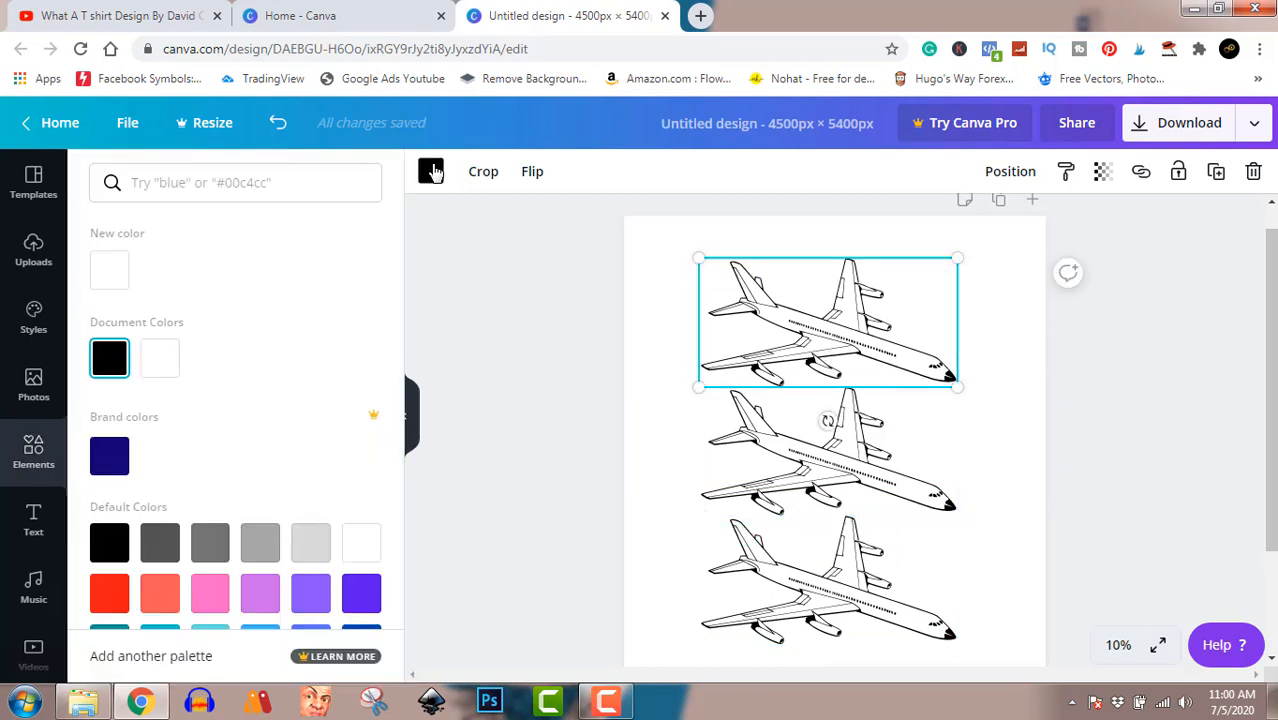
click(161, 546)
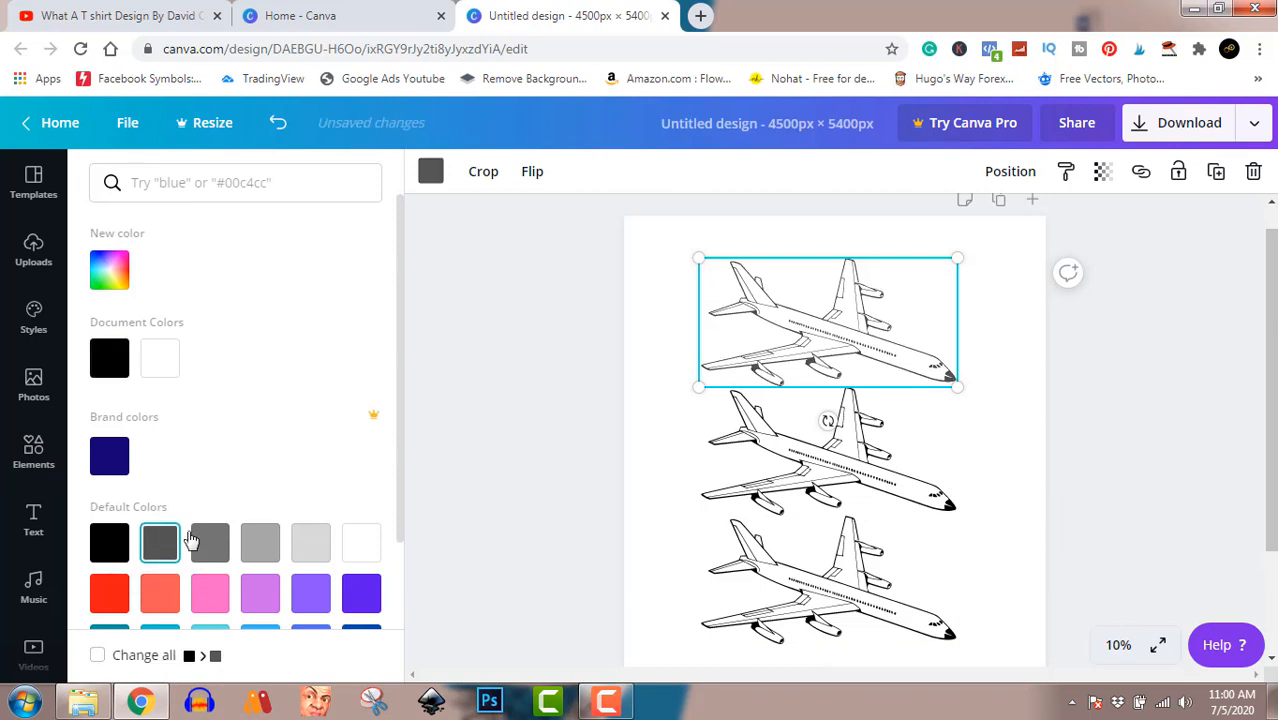
click(770, 456)
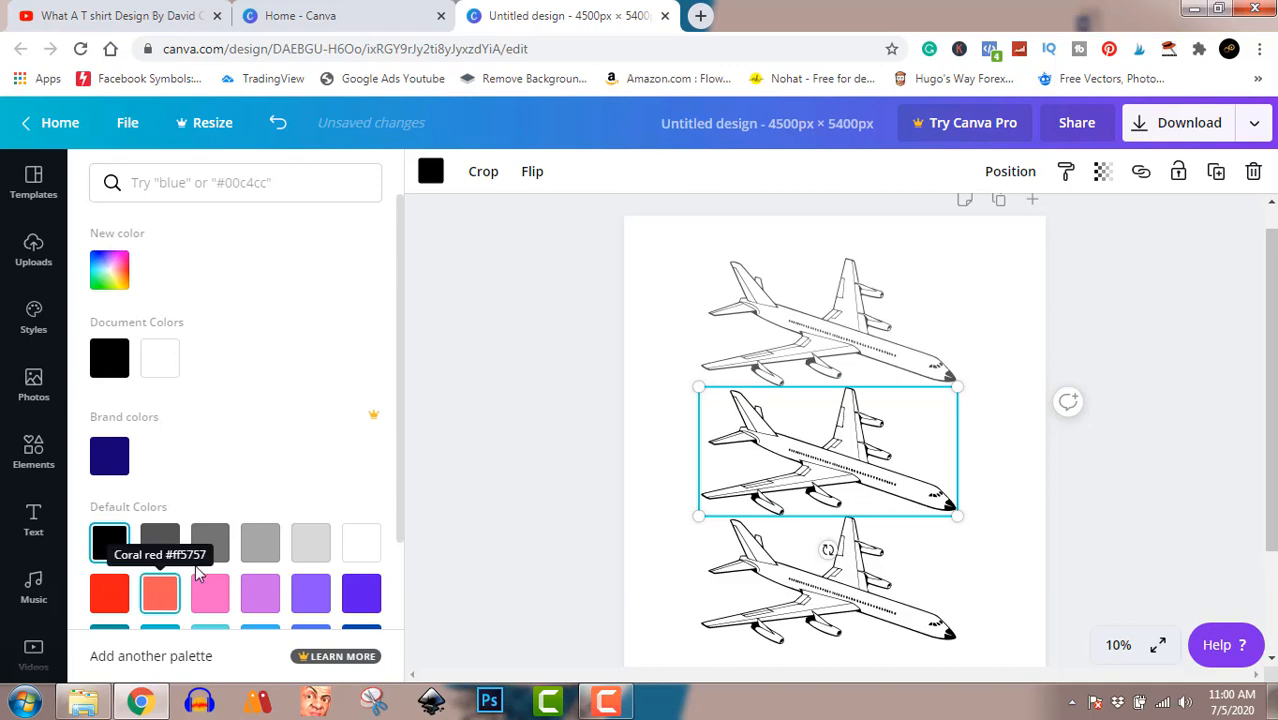
click(160, 594)
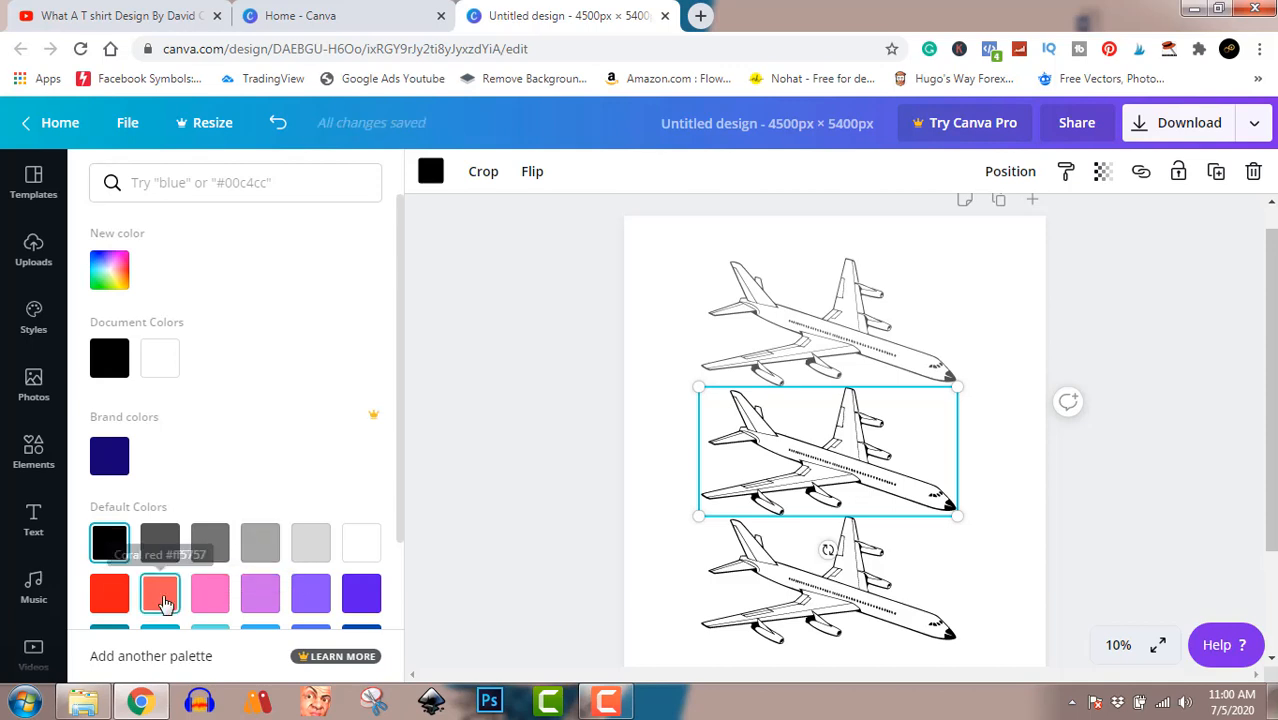
click(800, 597)
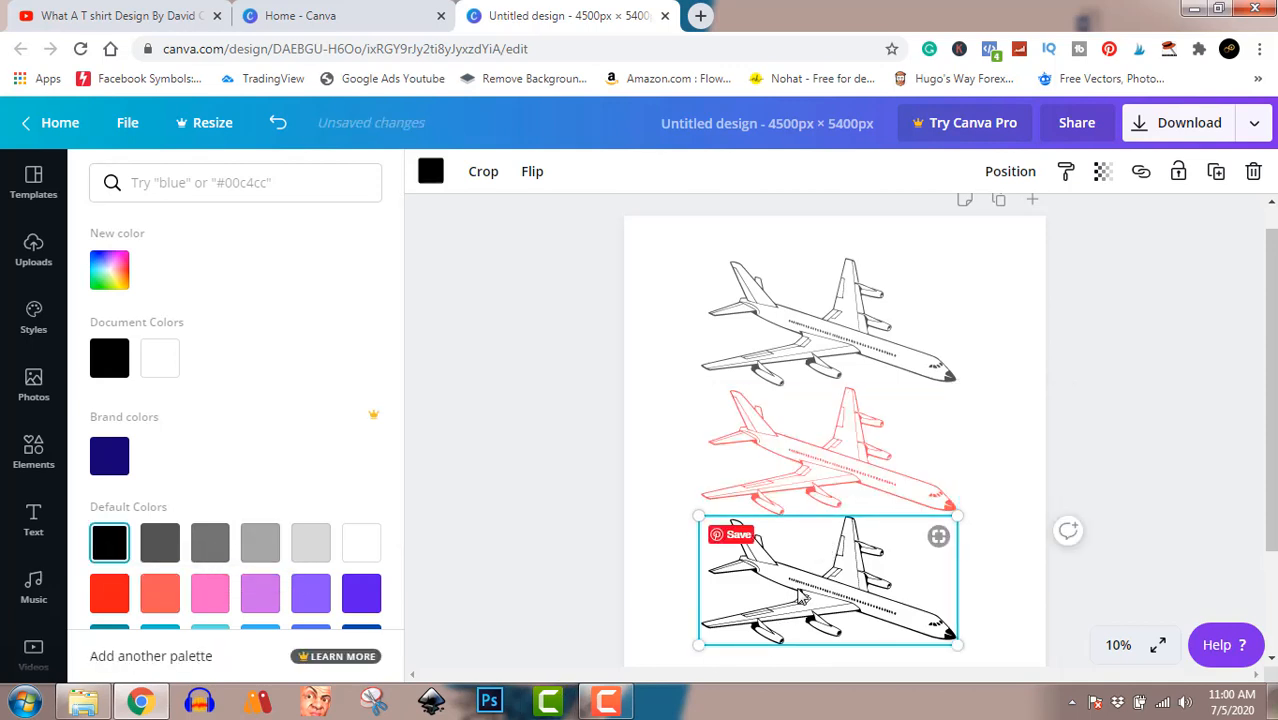
click(217, 630)
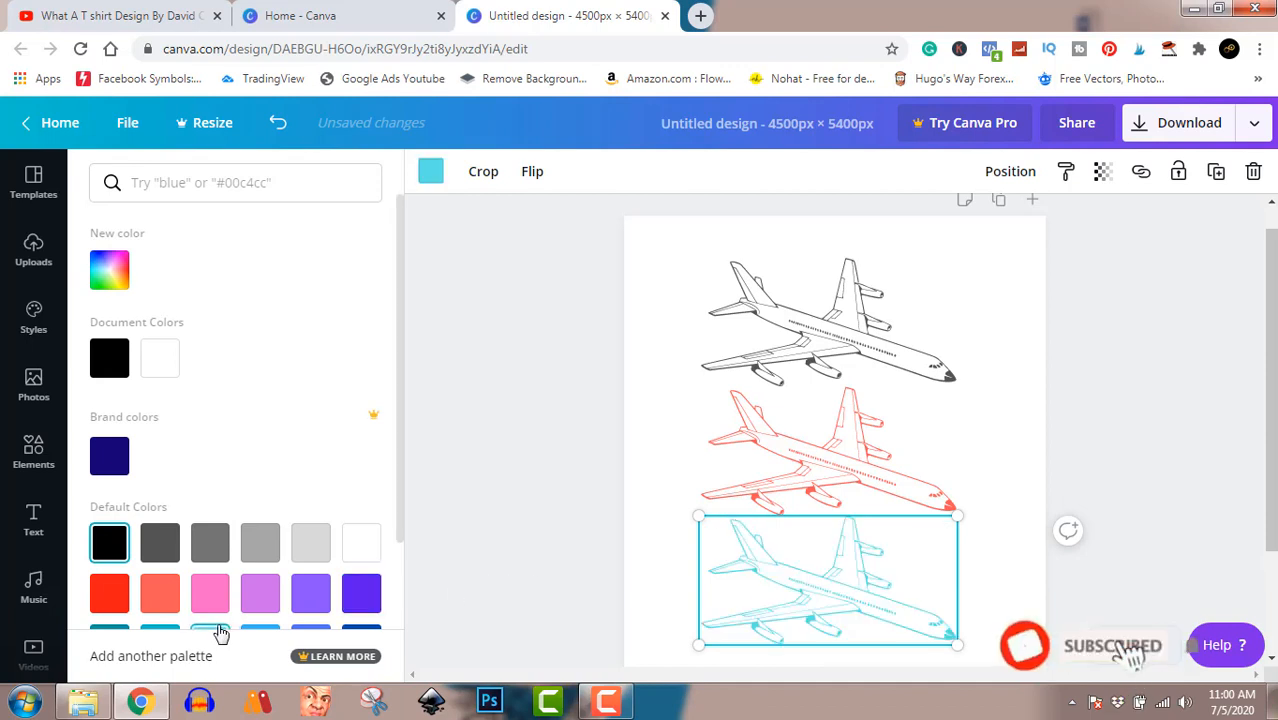
click(1185, 310)
click(1185, 310)
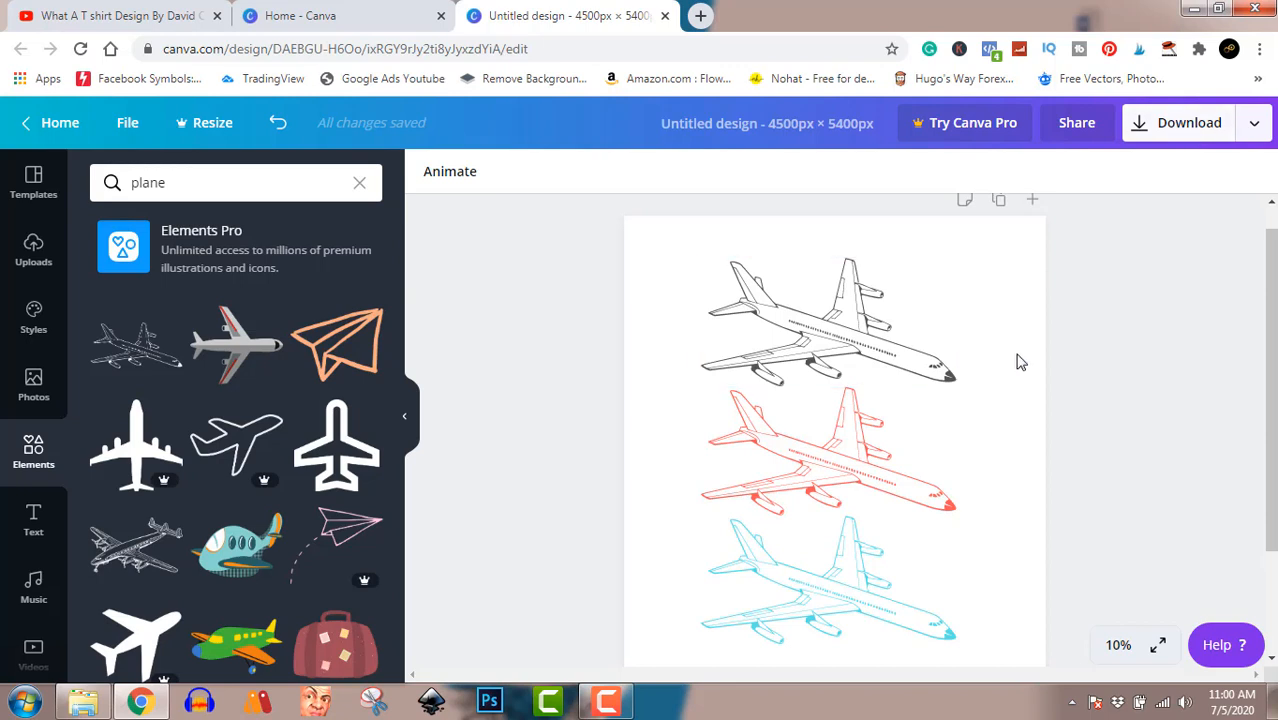
Step: Download the design as a PNG file and dismiss the Canva Pro offer
click(1186, 128)
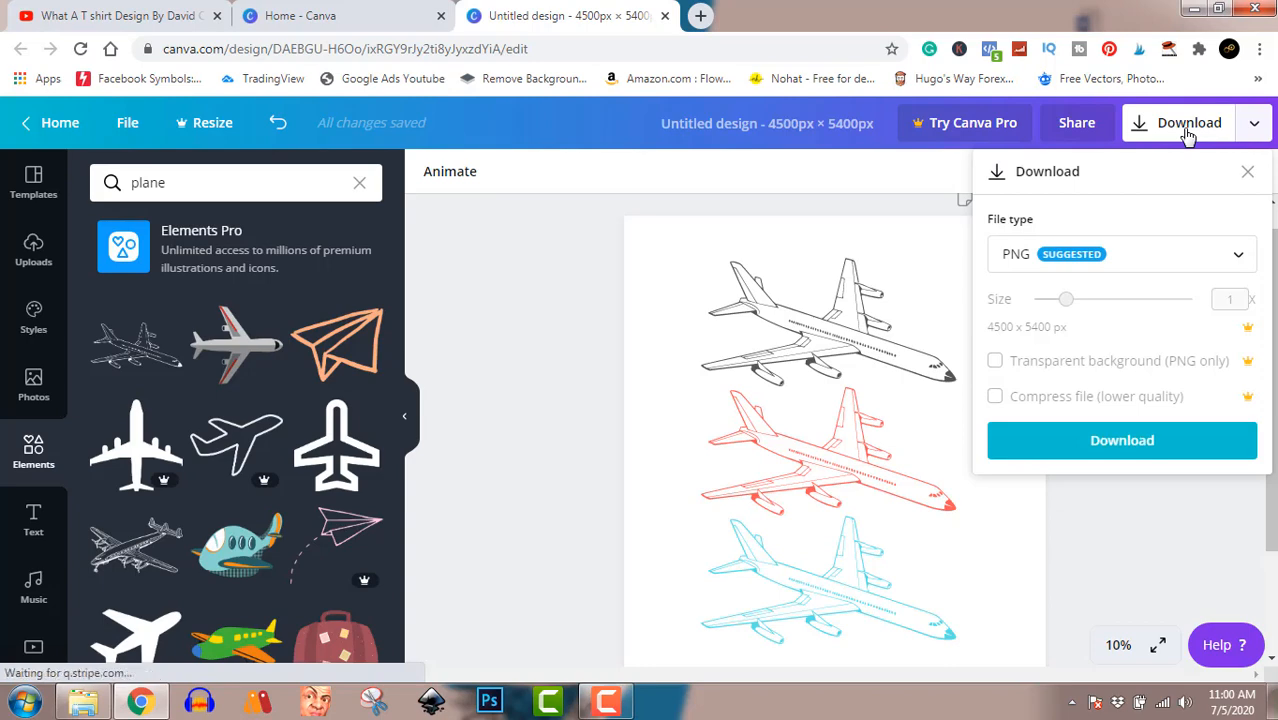
click(1149, 447)
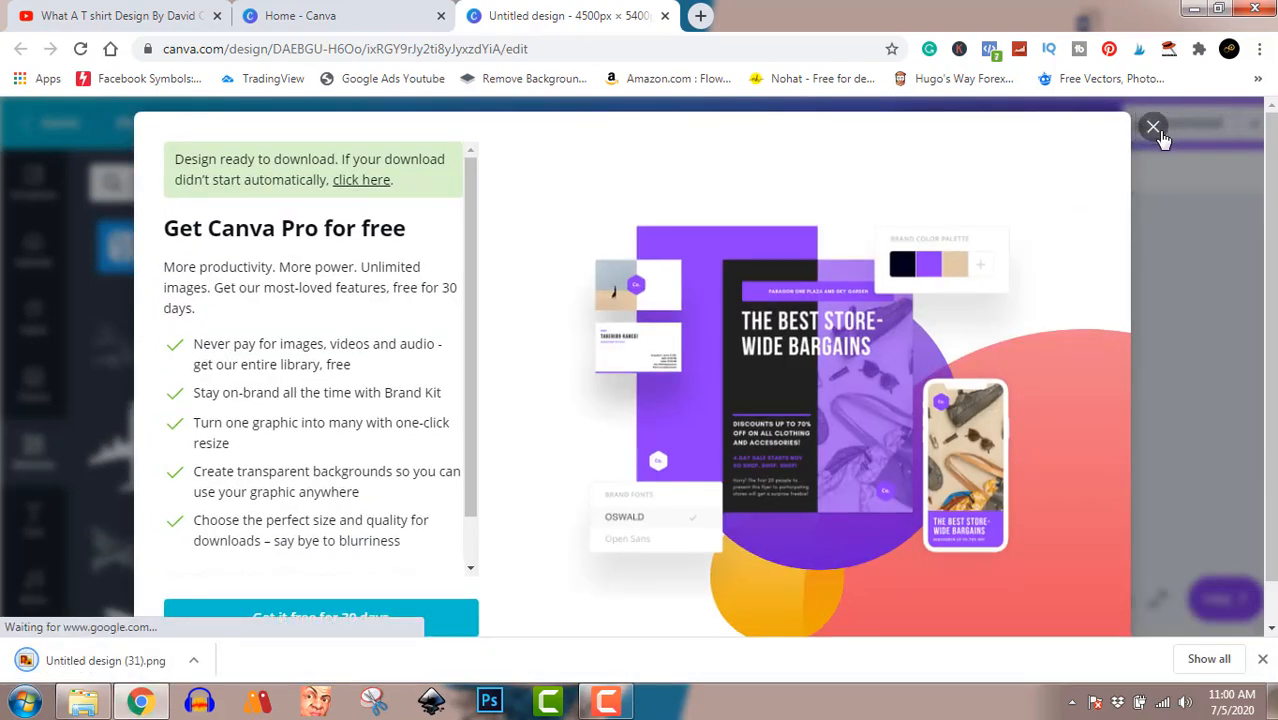
click(1161, 127)
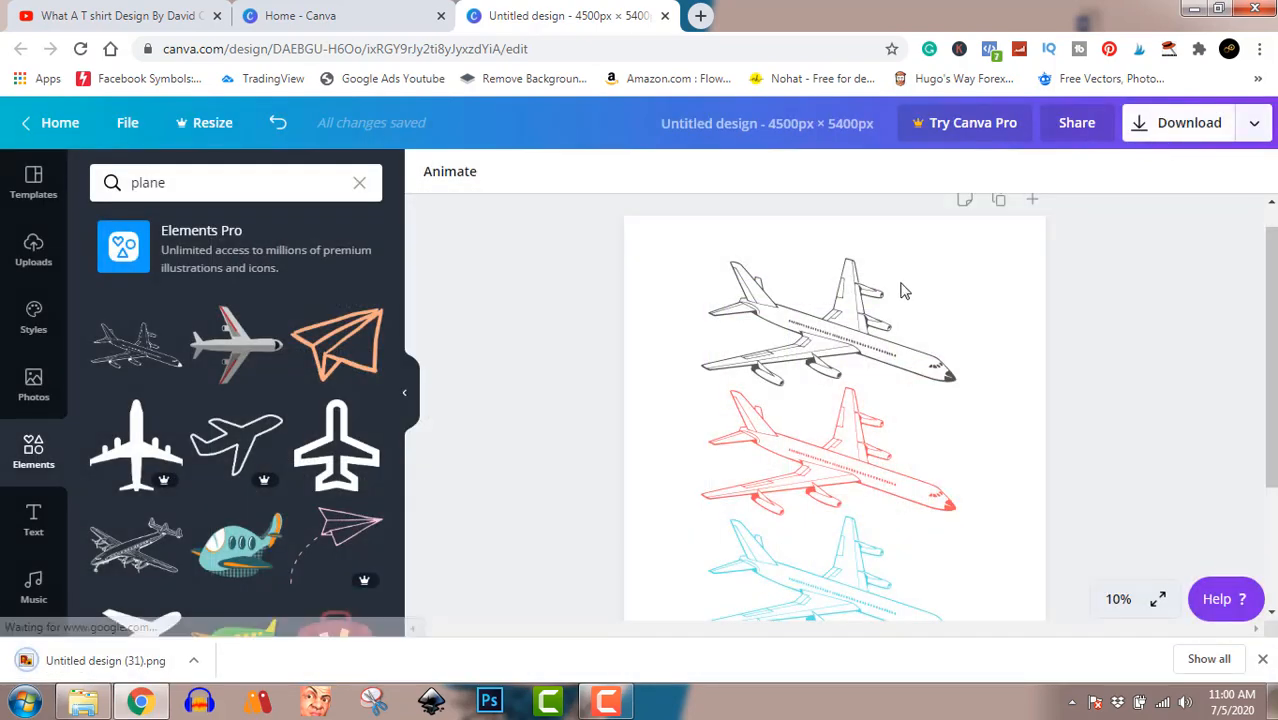
Step: Show the downloaded PNG in its folder, view it in the image viewer and close the viewer
click(193, 660)
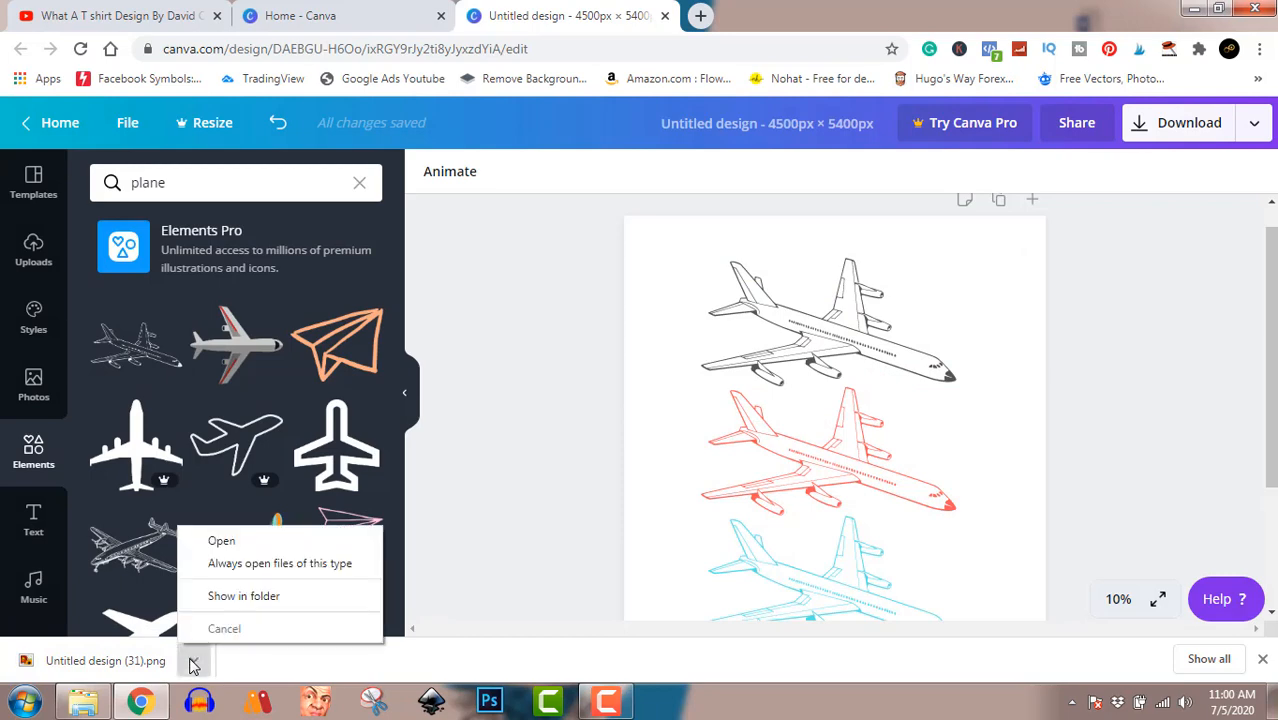
click(258, 596)
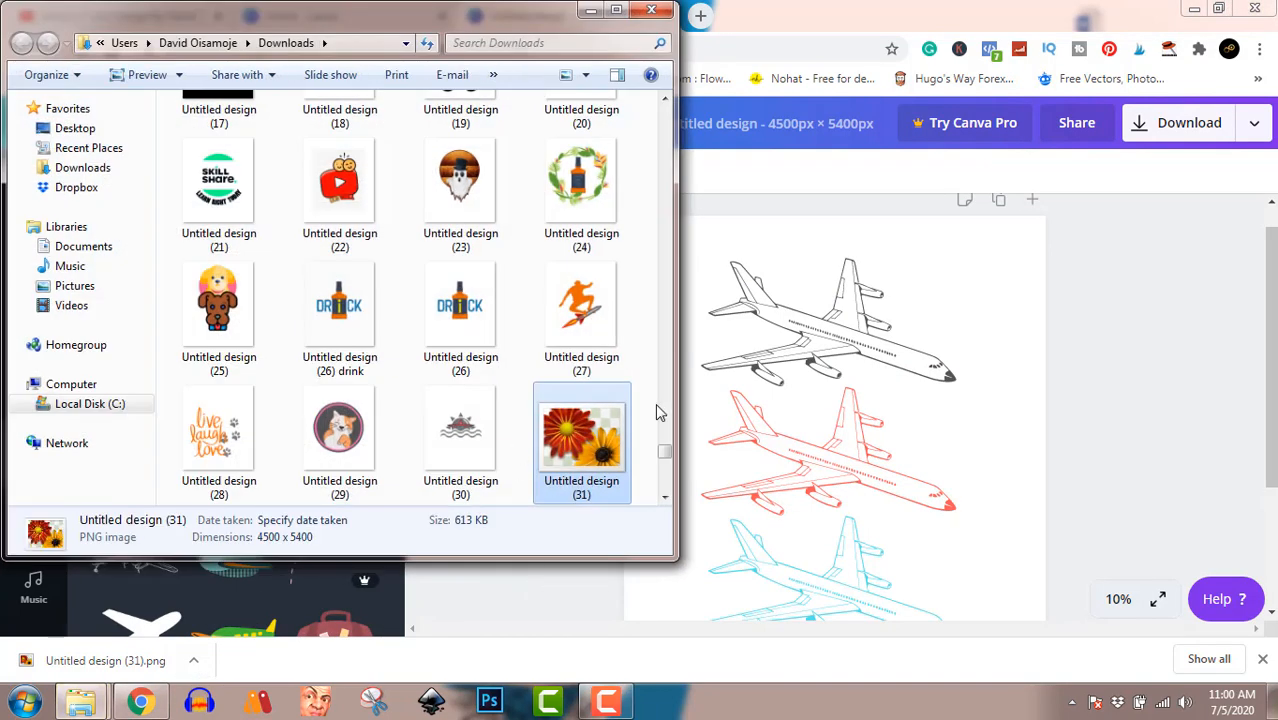
double_click(578, 430)
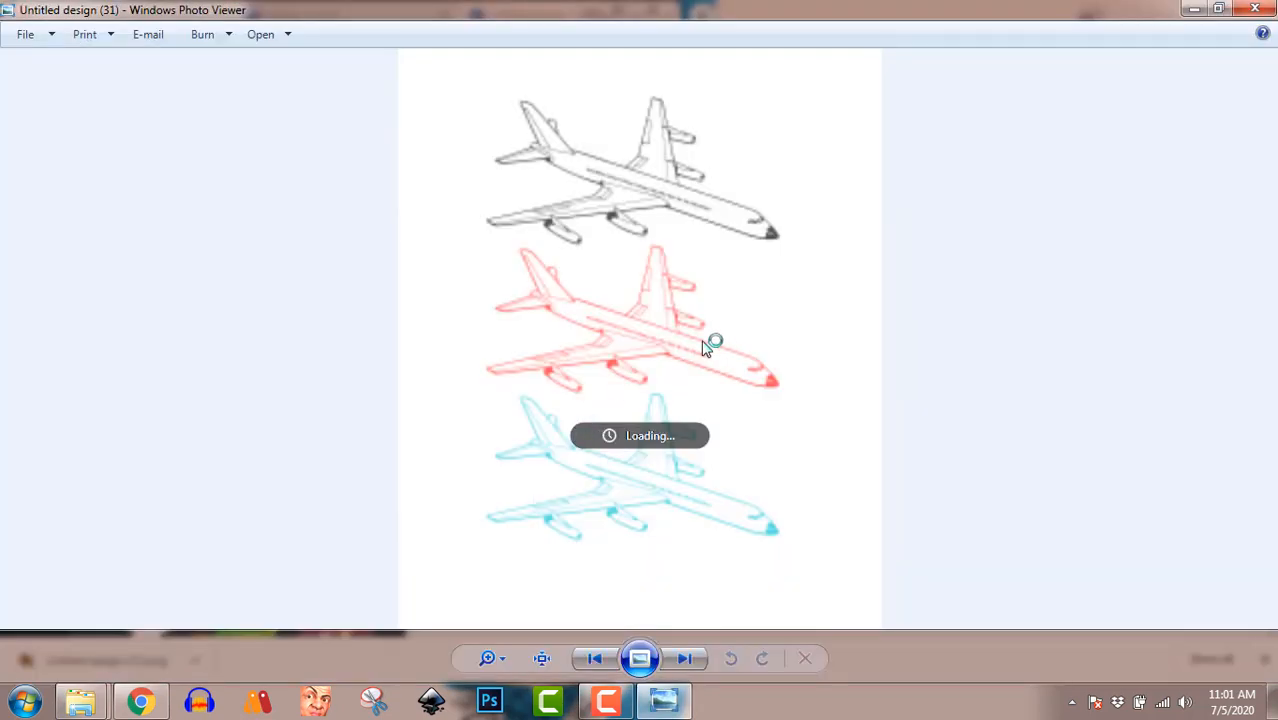
click(1255, 9)
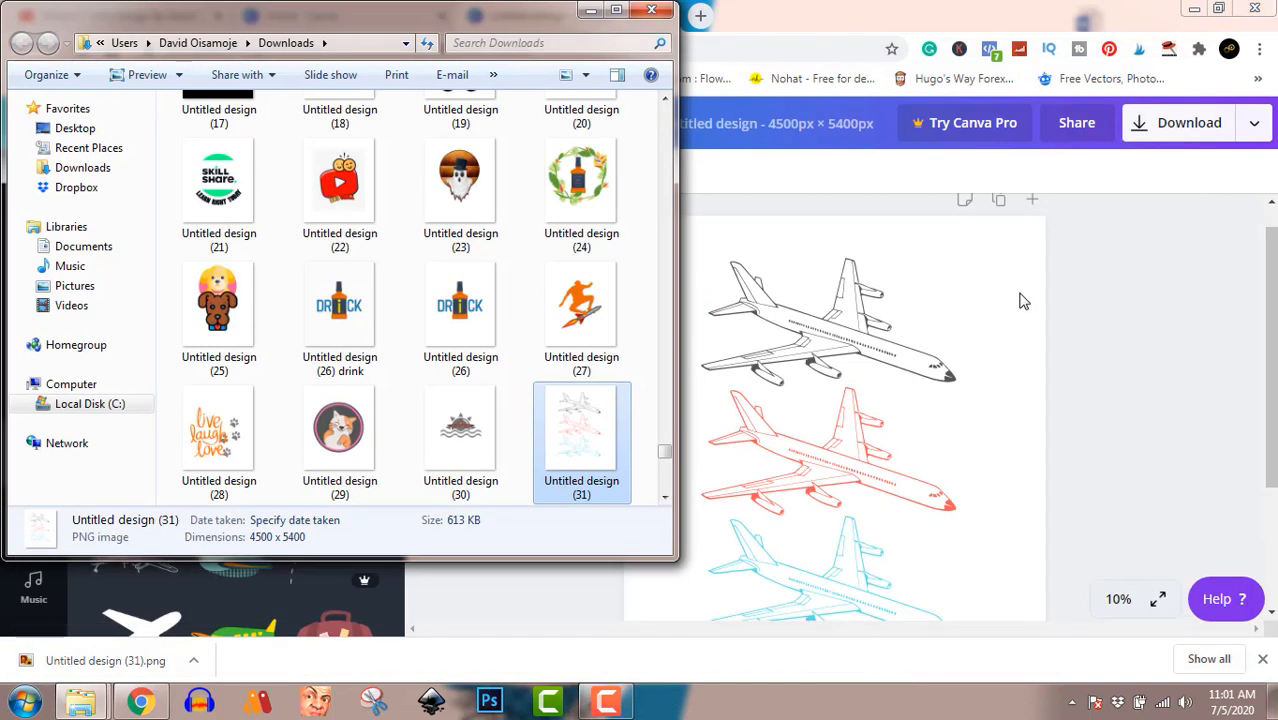
click(615, 703)
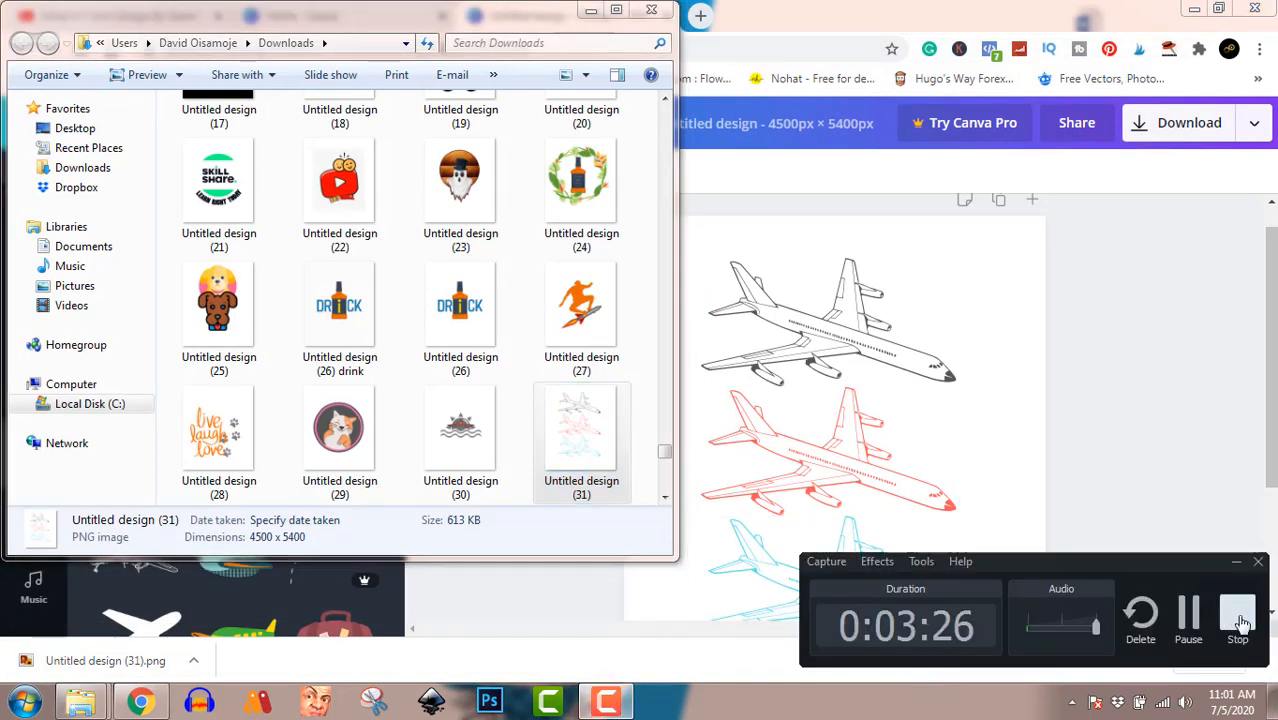
click(1238, 622)
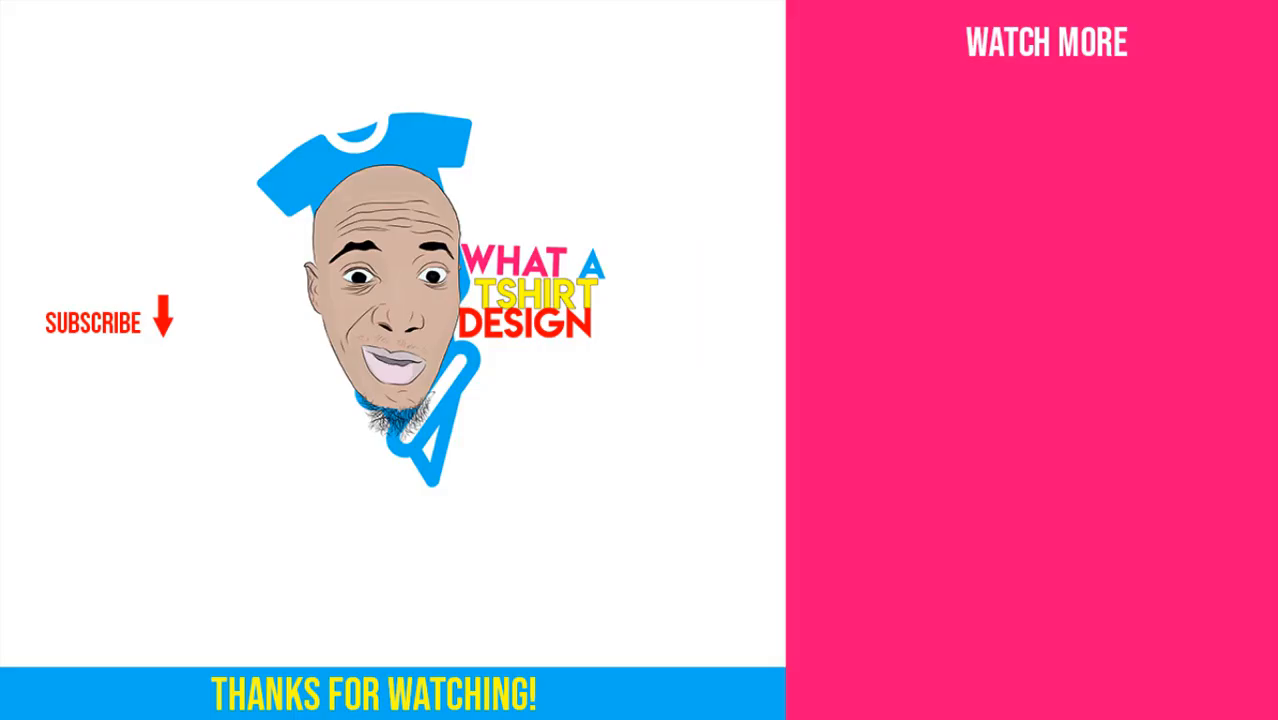